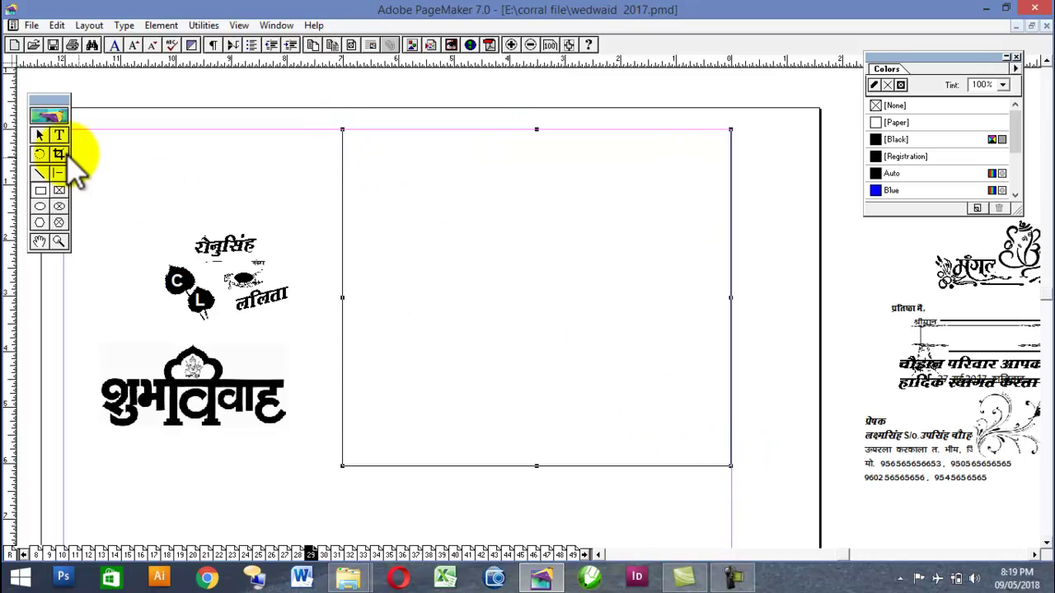
# - Give the rectangle frame on the page a 4 pt double-line stroke
pyautogui.click(198, 26)
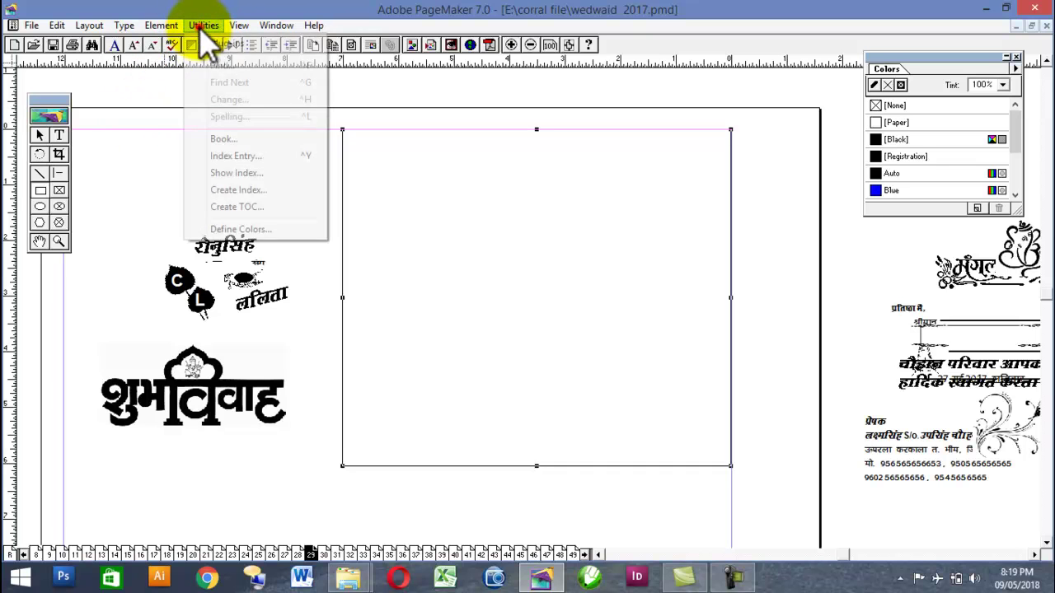
pyautogui.moveTo(165, 27)
pyautogui.moveTo(194, 61)
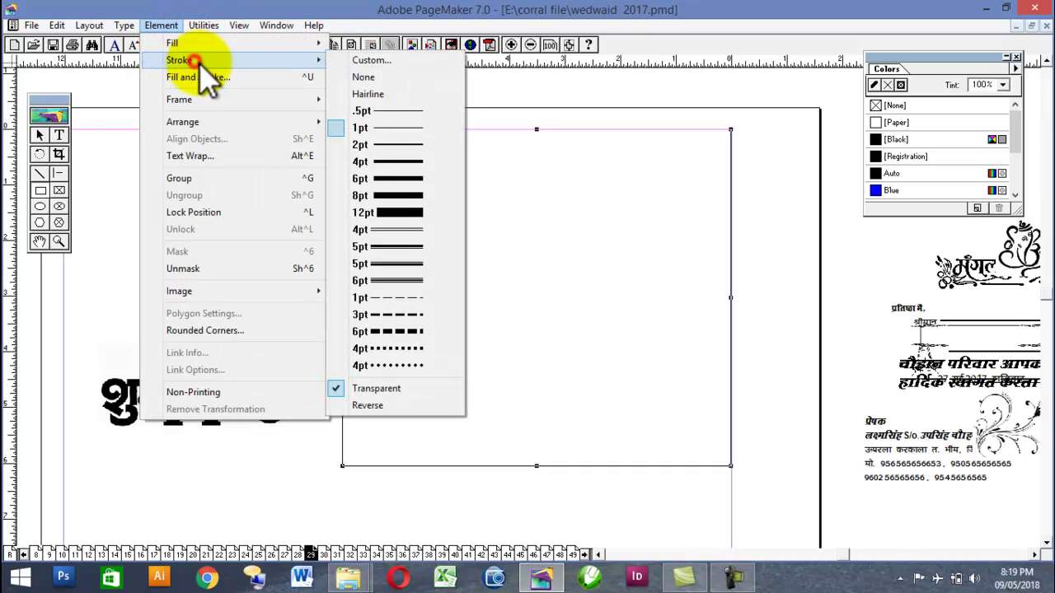
pyautogui.click(393, 230)
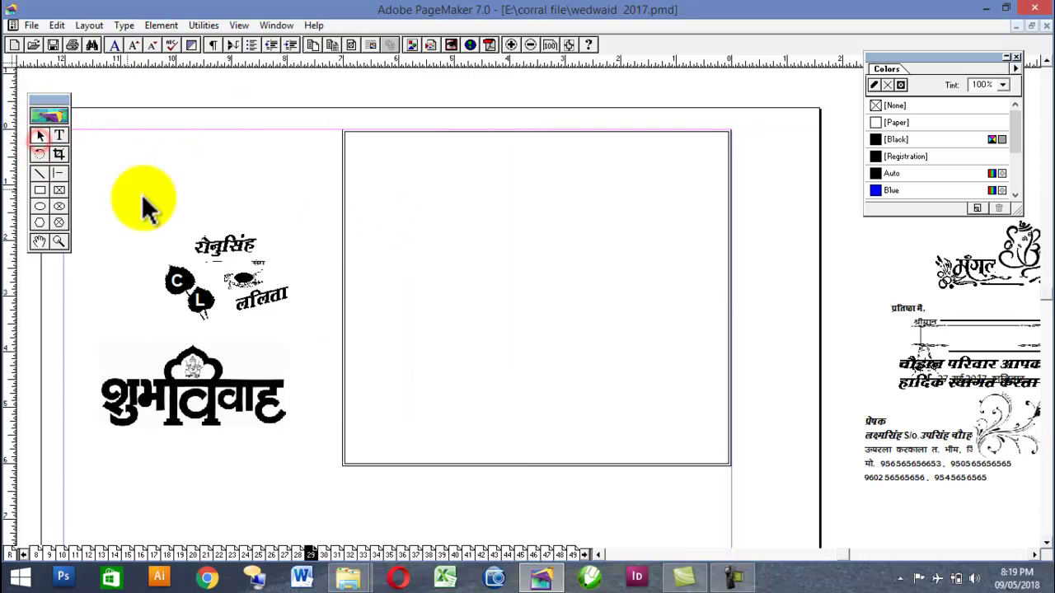
# - Replace the single-line शुभविवाह image beside the frame with the two-line शुभ विवाह artwork from the weding img folder, placed at the frame's upper edge
pyautogui.click(153, 416)
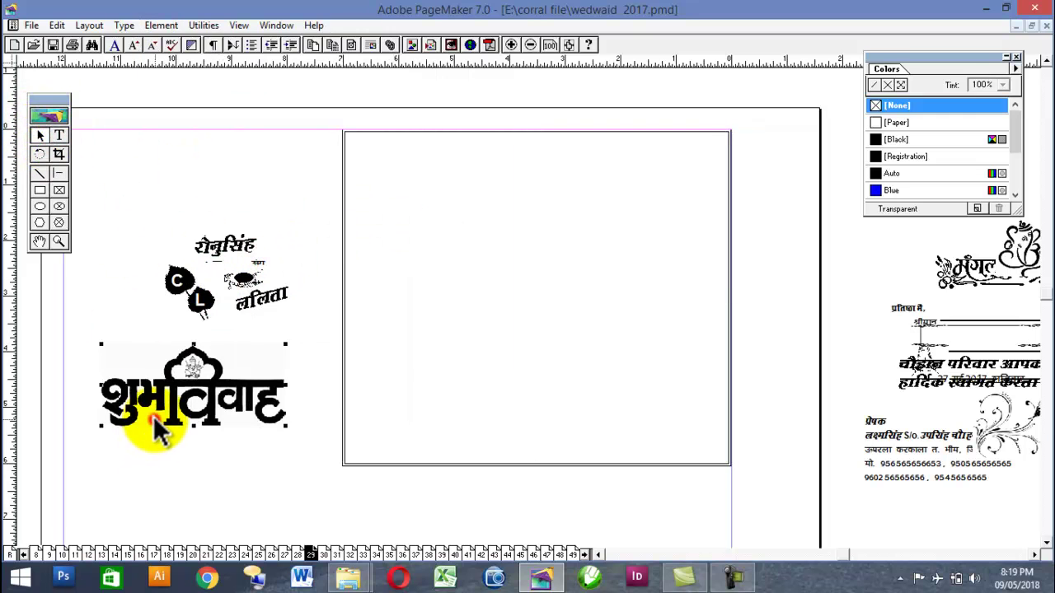
pyautogui.click(587, 576)
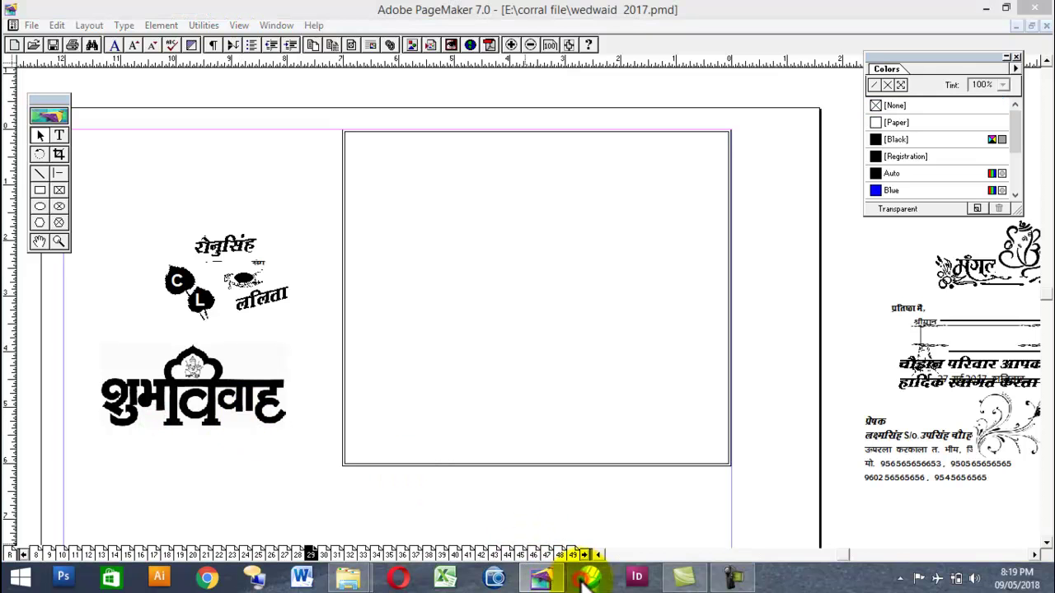
pyautogui.click(421, 398)
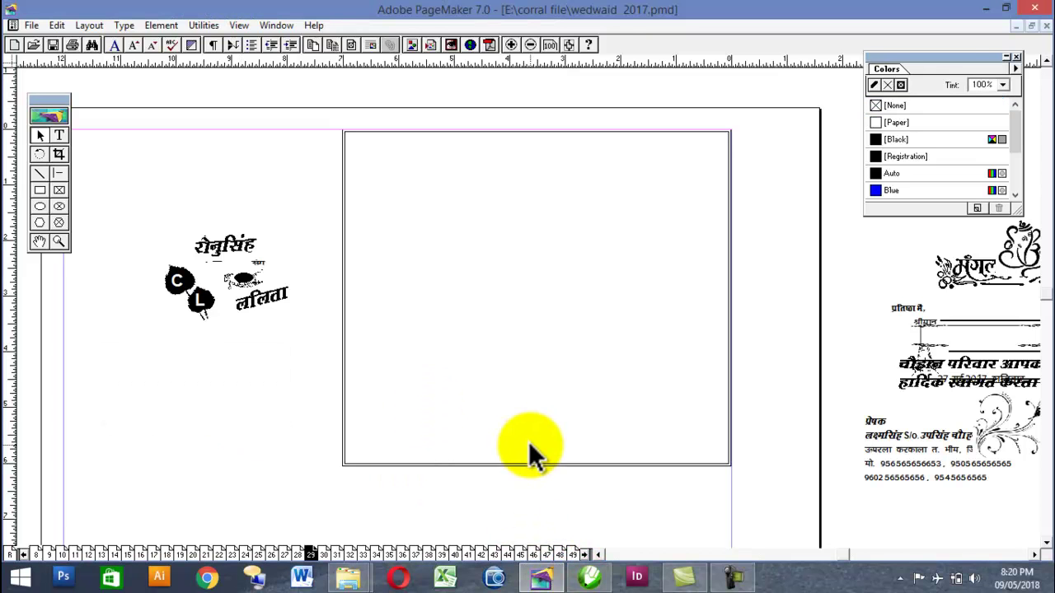
pyautogui.moveTo(348, 576)
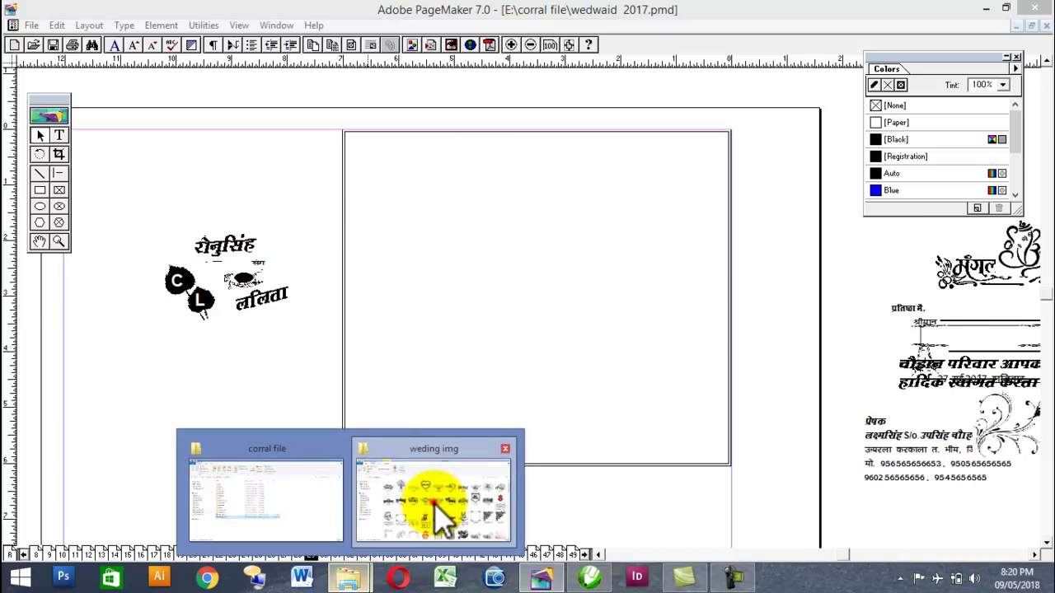
pyautogui.click(435, 505)
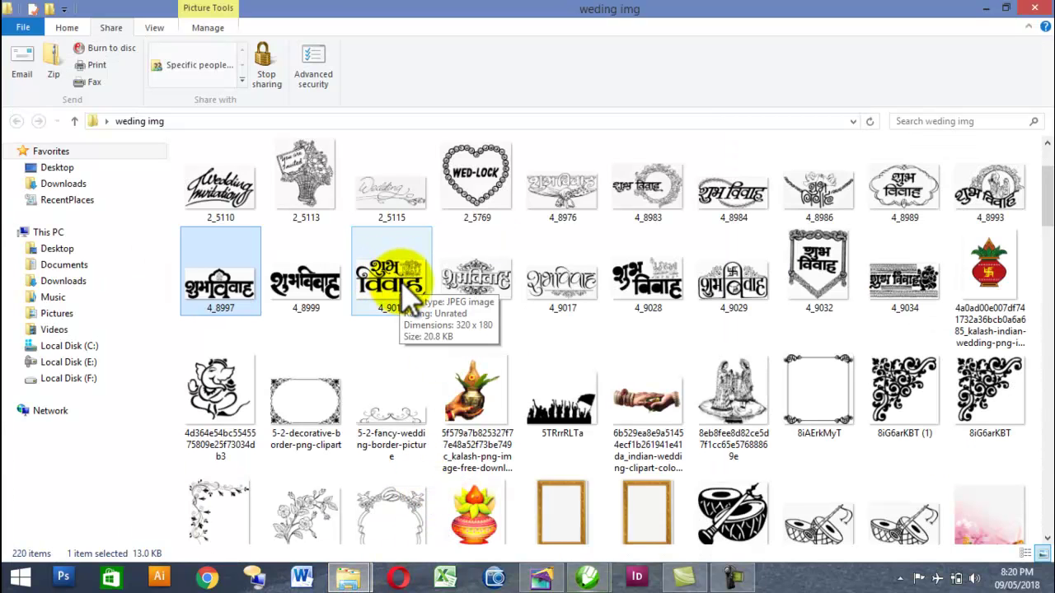
pyautogui.moveTo(394, 298); pyautogui.dragTo(534, 169)
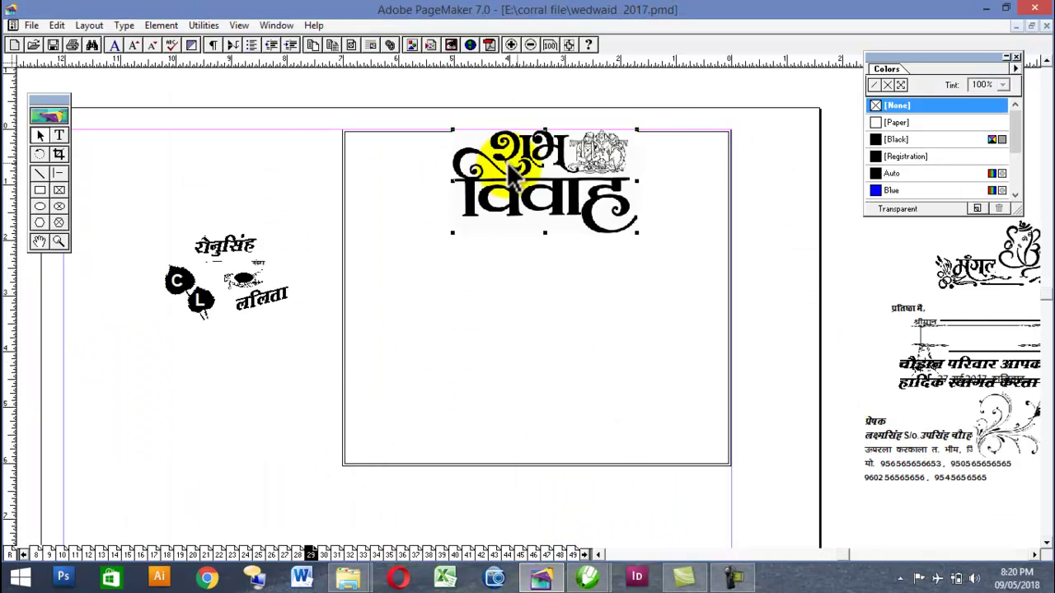
# - Shrink the शुभ विवाह artwork near the frame's top centre and place the Ganesh drawing in the frame's top-left corner
pyautogui.moveTo(637, 129); pyautogui.dragTo(563, 168)
pyautogui.moveTo(509, 217); pyautogui.dragTo(546, 195)
pyautogui.moveTo(1031, 255); pyautogui.dragTo(420, 212)
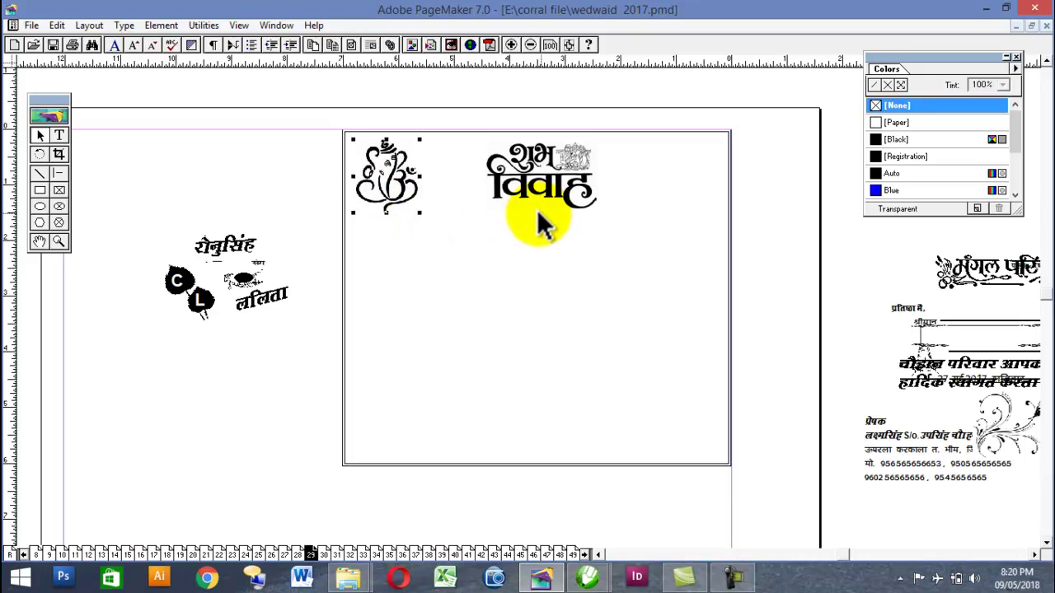
pyautogui.moveTo(539, 208)
pyautogui.mouseDown()
pyautogui.moveTo(540, 198)
pyautogui.moveTo(529, 200)
pyautogui.mouseUp()
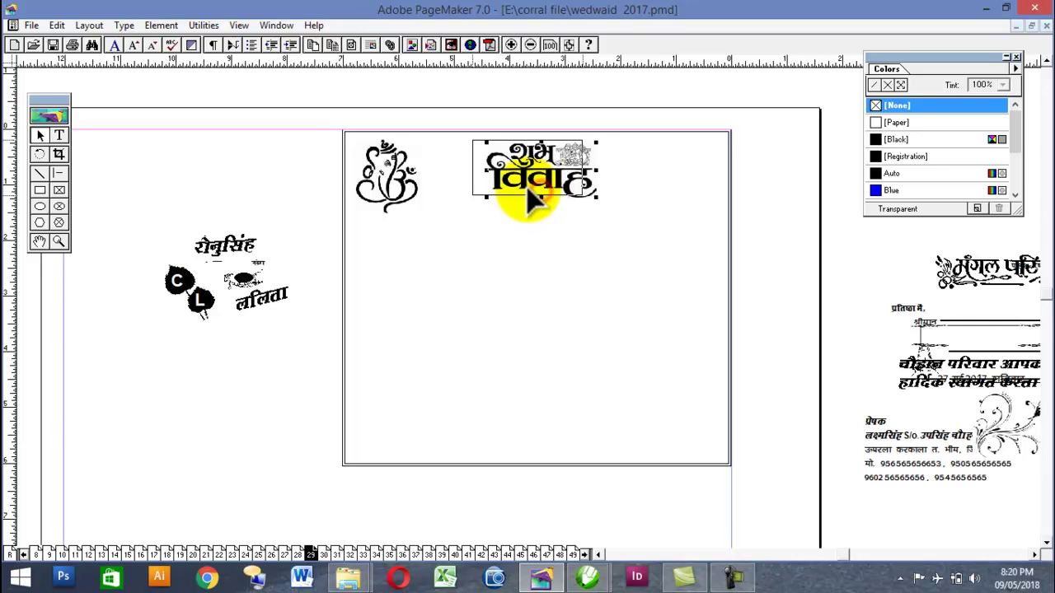
# - Place the recipient address lines in the frame's lower half and the floral ornament in its bottom-right corner, moving the family welcome message aside
pyautogui.moveTo(891, 302); pyautogui.dragTo(553, 311)
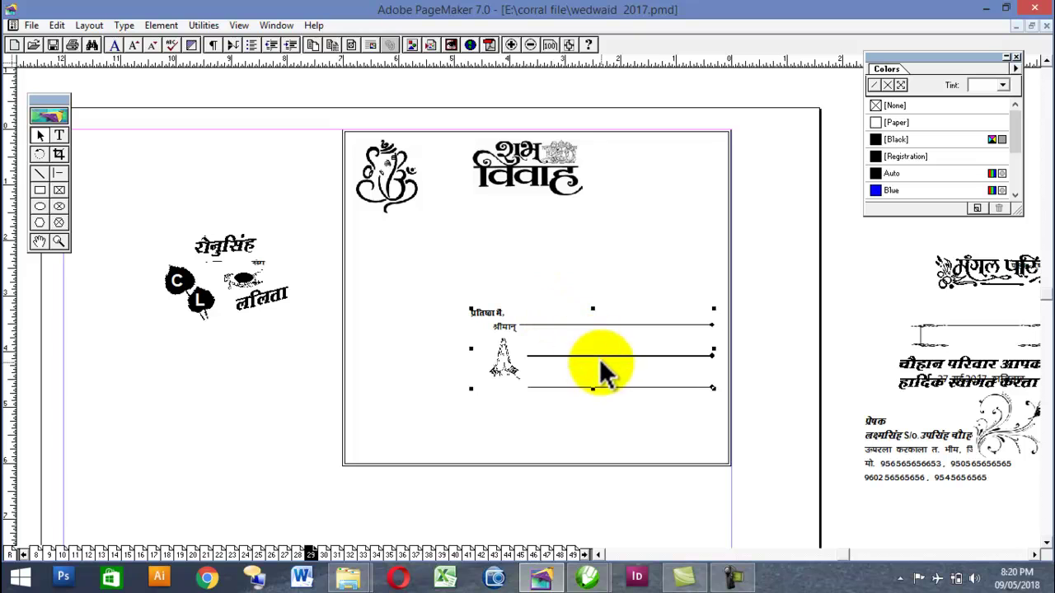
pyautogui.moveTo(610, 371); pyautogui.dragTo(593, 351)
pyautogui.click(955, 383)
pyautogui.moveTo(956, 392); pyautogui.dragTo(864, 537)
pyautogui.moveTo(1000, 442); pyautogui.dragTo(681, 430)
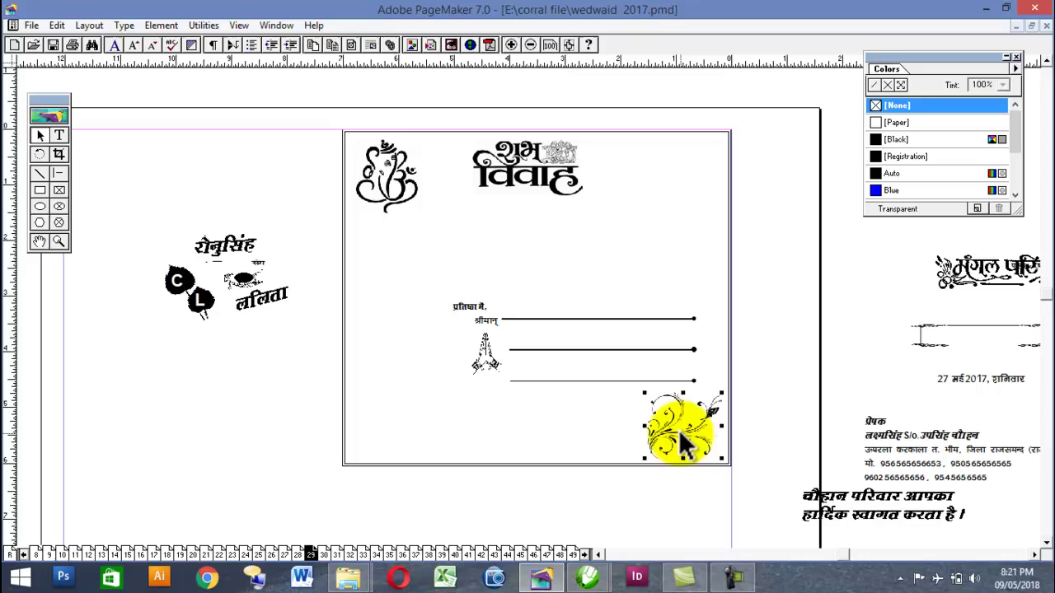
# - Raise the recipient address lines slightly and place the two-line family welcome message below them, beside the floral ornament
pyautogui.click(797, 395)
pyautogui.click(639, 381)
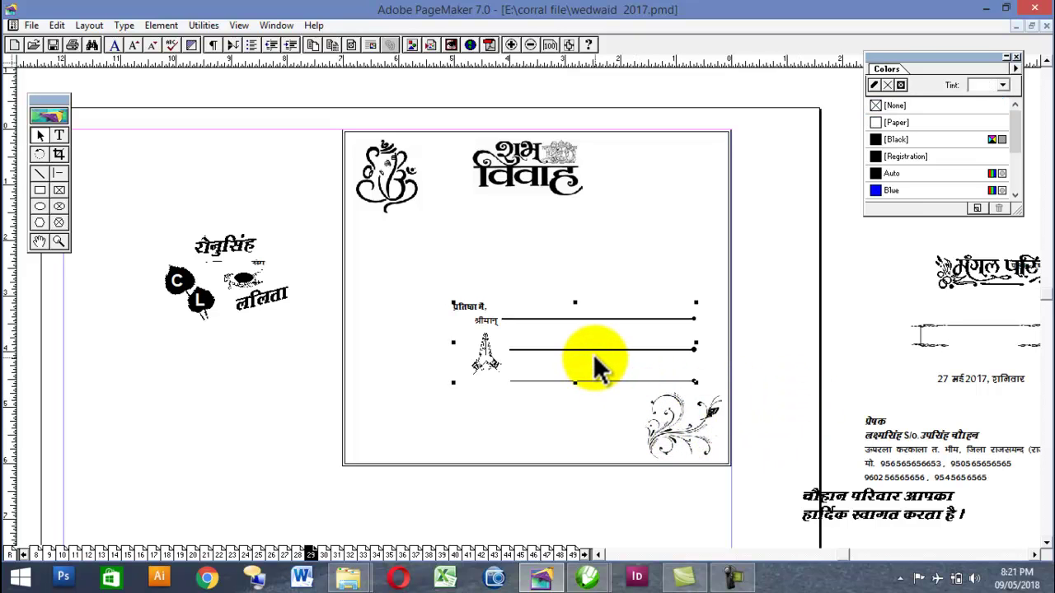
pyautogui.moveTo(594, 355); pyautogui.dragTo(596, 338)
pyautogui.moveTo(895, 436); pyautogui.dragTo(541, 447)
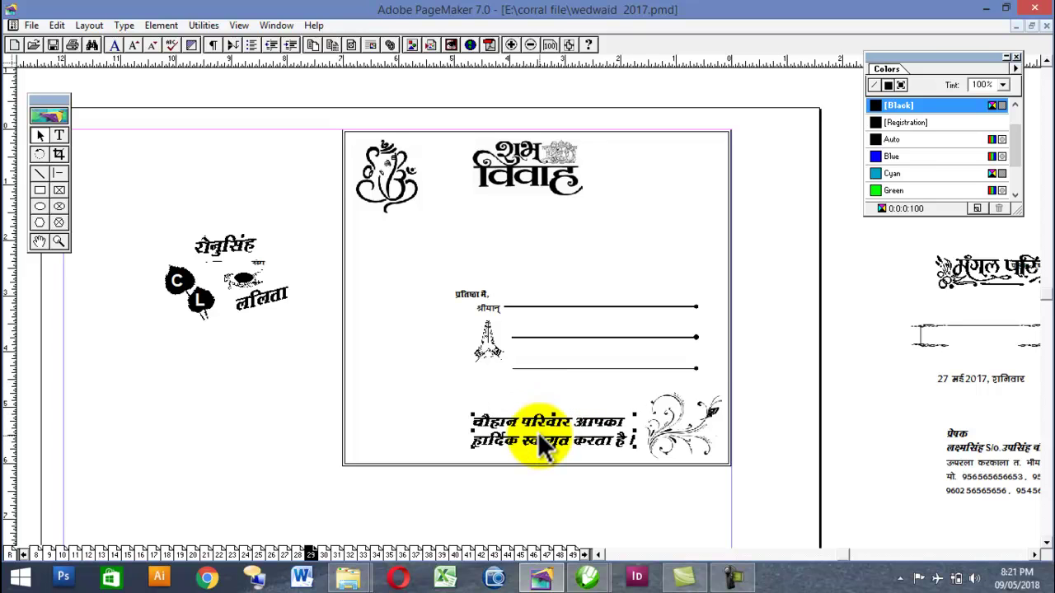
# - Narrow the floral ornament into the frame's bottom-right corner and shift the welcome message closer to it
pyautogui.click(696, 445)
pyautogui.moveTo(723, 426); pyautogui.dragTo(707, 449)
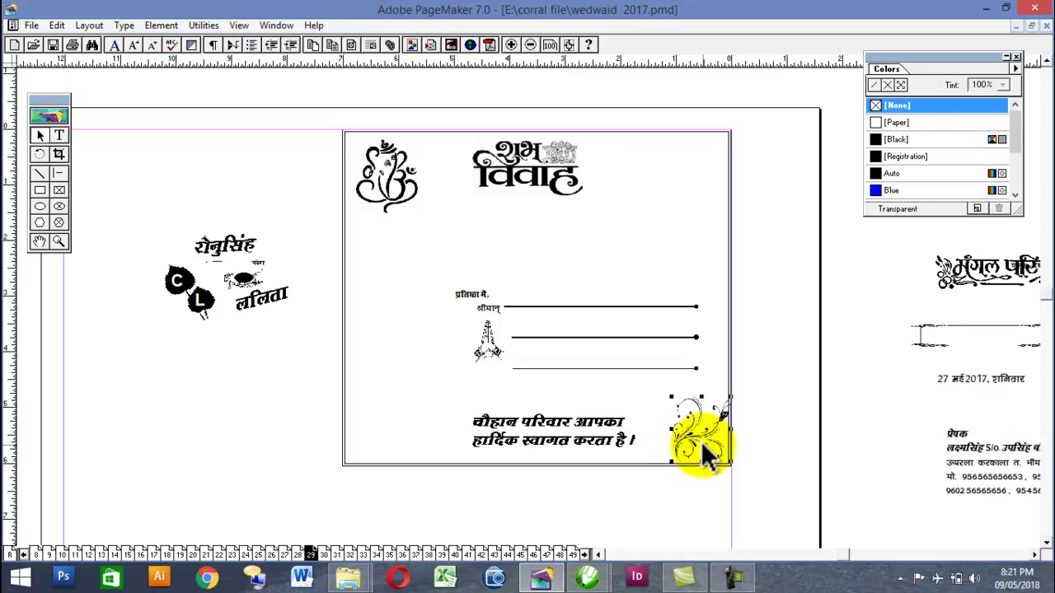
pyautogui.click(583, 437)
pyautogui.moveTo(579, 442)
pyautogui.mouseDown()
pyautogui.moveTo(588, 451)
pyautogui.moveTo(558, 447)
pyautogui.mouseUp()
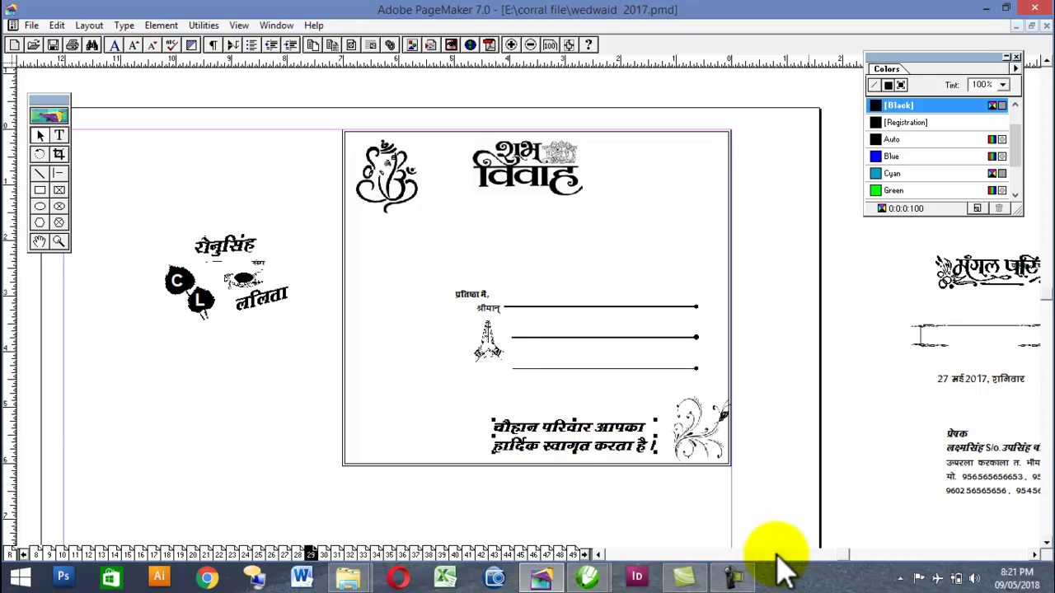
pyautogui.click(729, 577)
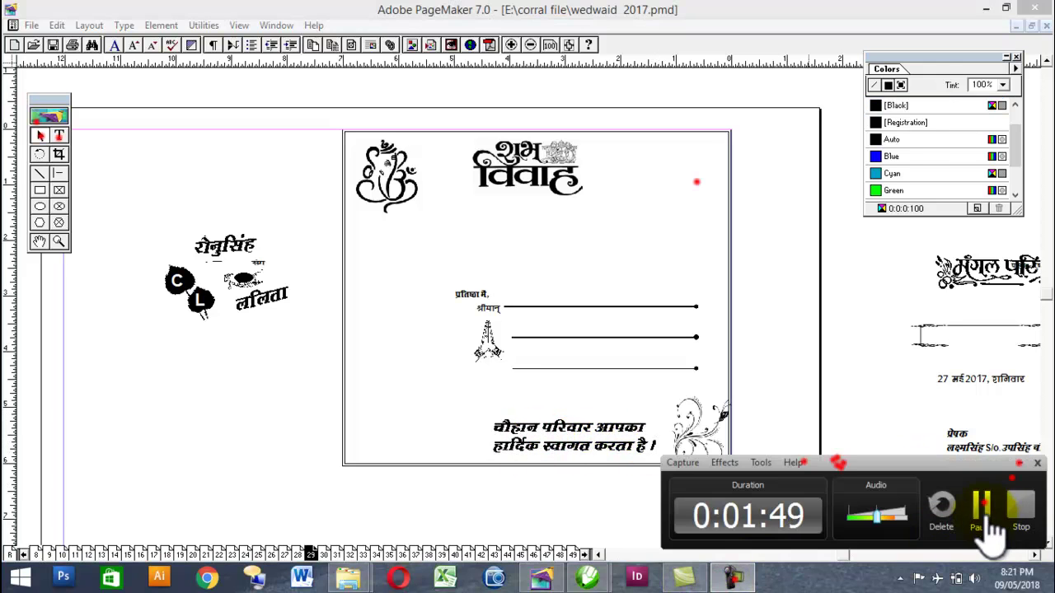
pyautogui.click(1003, 562)
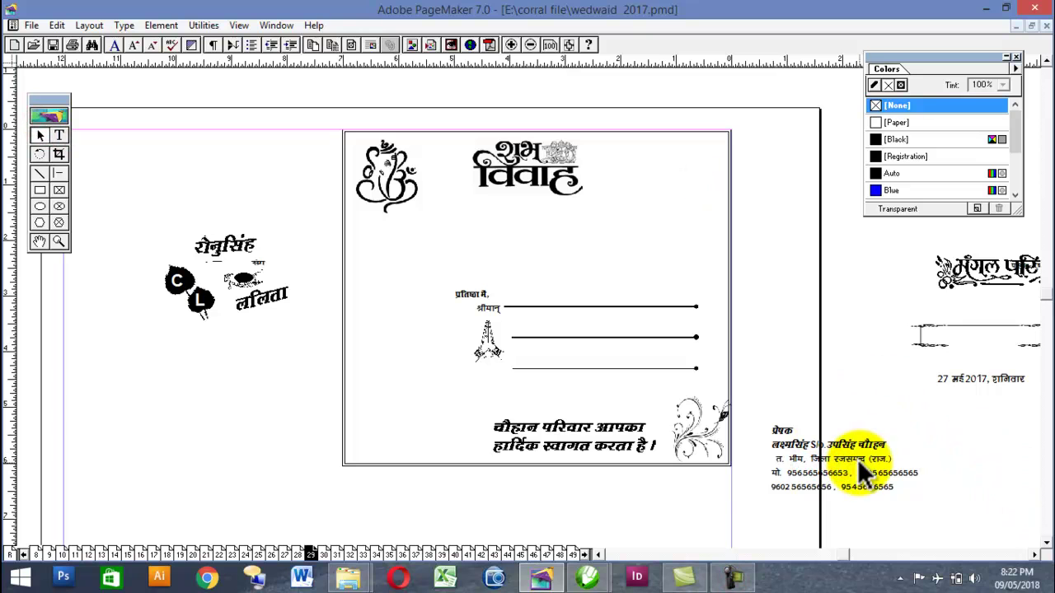
# - Place the sender's details in the frame's bottom-left corner and raise the family welcome message slightly
pyautogui.moveTo(857, 459); pyautogui.dragTo(443, 423)
pyautogui.click(637, 459)
pyautogui.moveTo(586, 437); pyautogui.dragTo(589, 413)
pyautogui.click(409, 429)
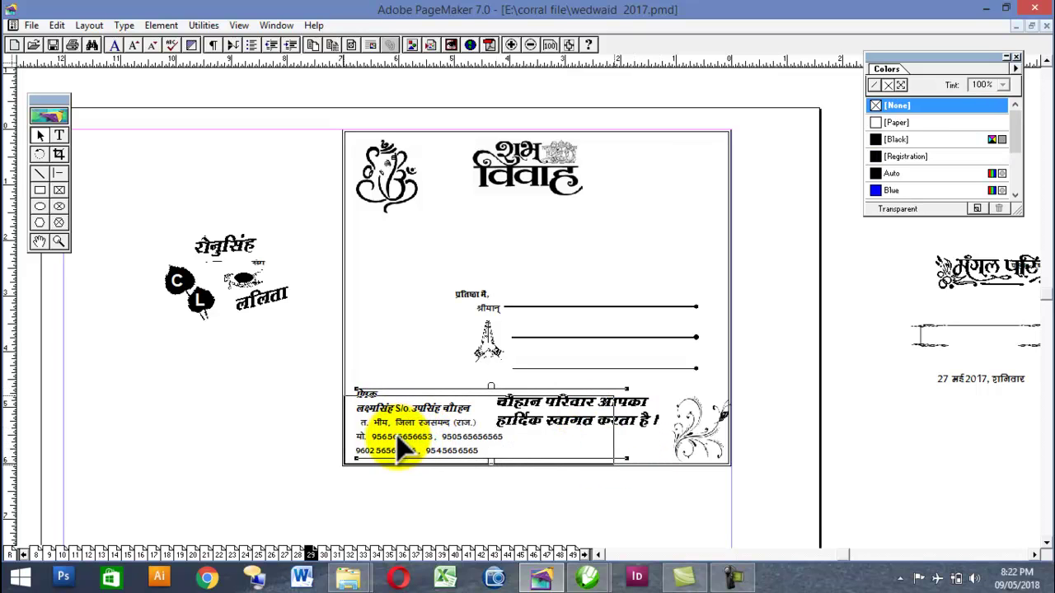
pyautogui.moveTo(399, 449); pyautogui.dragTo(388, 456)
pyautogui.click(248, 360)
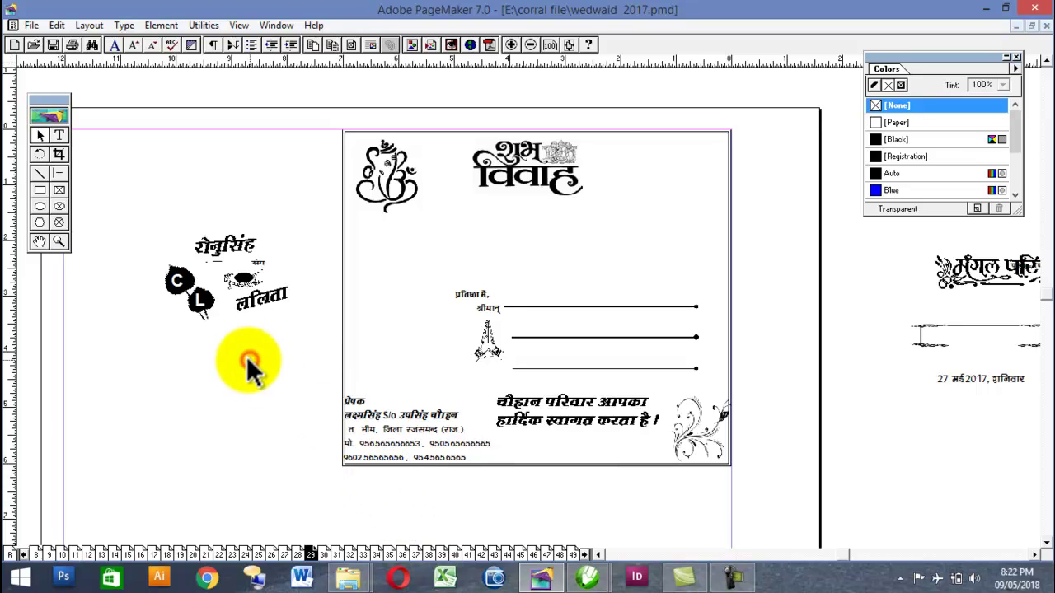
# - Move the groom's and bride's names into the frame's upper-right area, with the संग ornament between them
pyautogui.moveTo(115, 203); pyautogui.dragTo(294, 354)
pyautogui.moveTo(224, 246); pyautogui.dragTo(648, 194)
pyautogui.click(266, 301)
pyautogui.moveTo(265, 301); pyautogui.dragTo(659, 226)
pyautogui.moveTo(207, 253); pyautogui.dragTo(303, 305)
pyautogui.moveTo(585, 259); pyautogui.dragTo(651, 221)
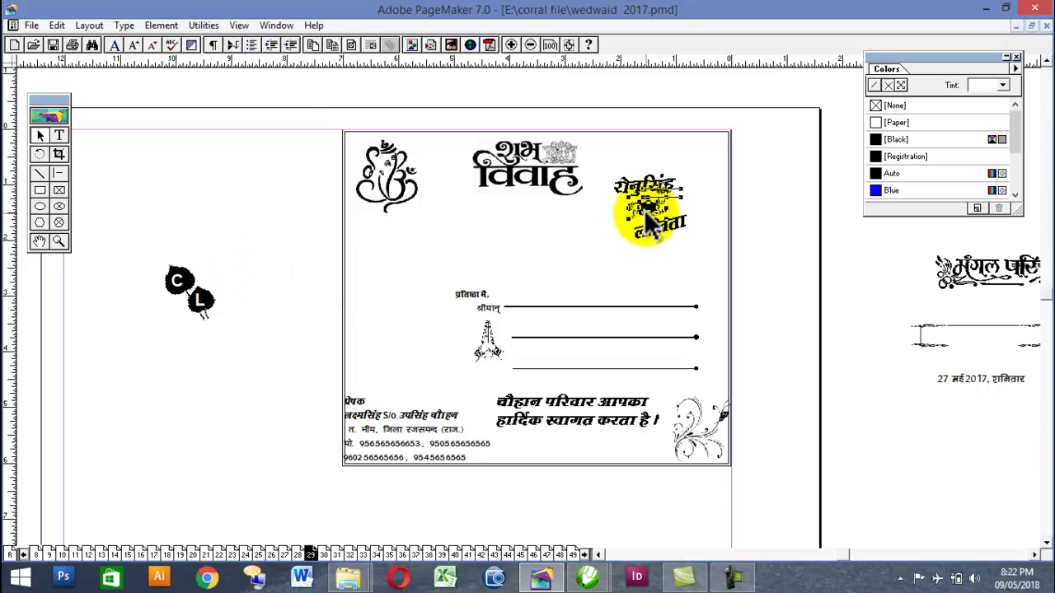
# - Color the संग text on the dark ornament between the couple's names with Paper
pyautogui.hotkey('ctrl', '=')
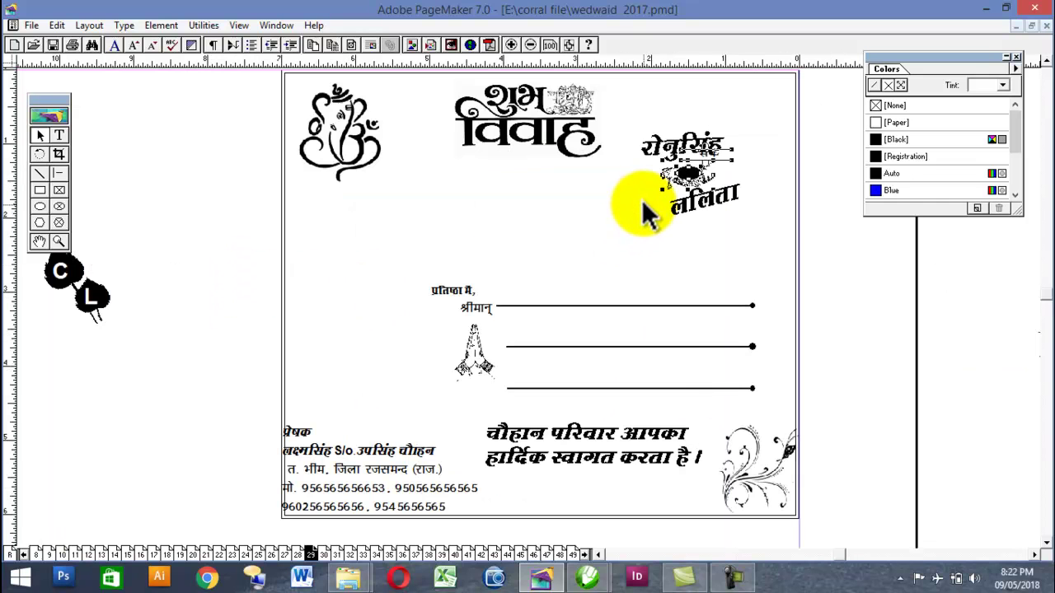
pyautogui.click(841, 272)
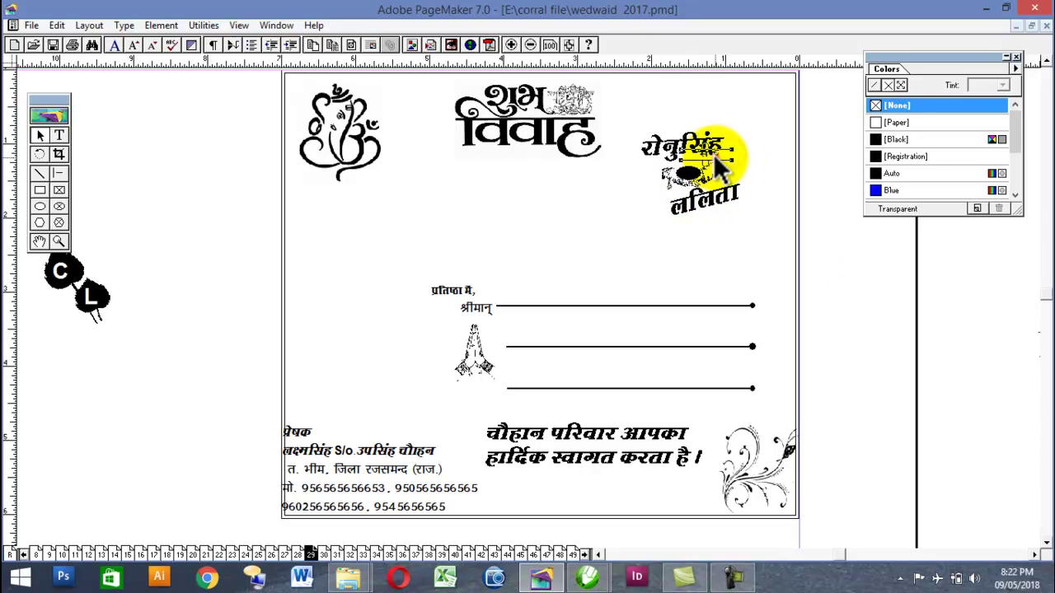
pyautogui.click(711, 183)
pyautogui.click(59, 135)
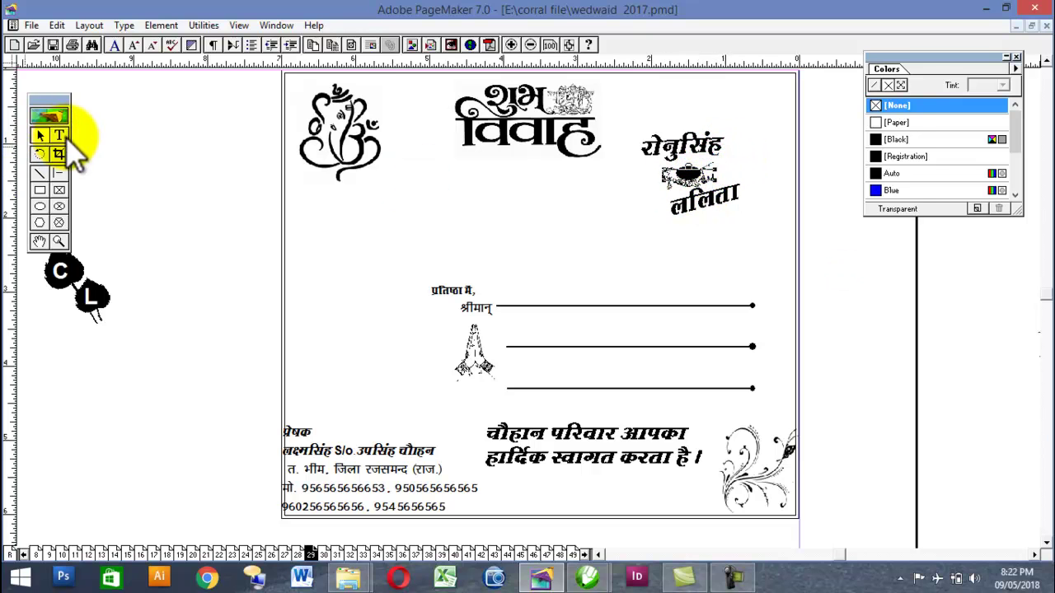
pyautogui.click(721, 193)
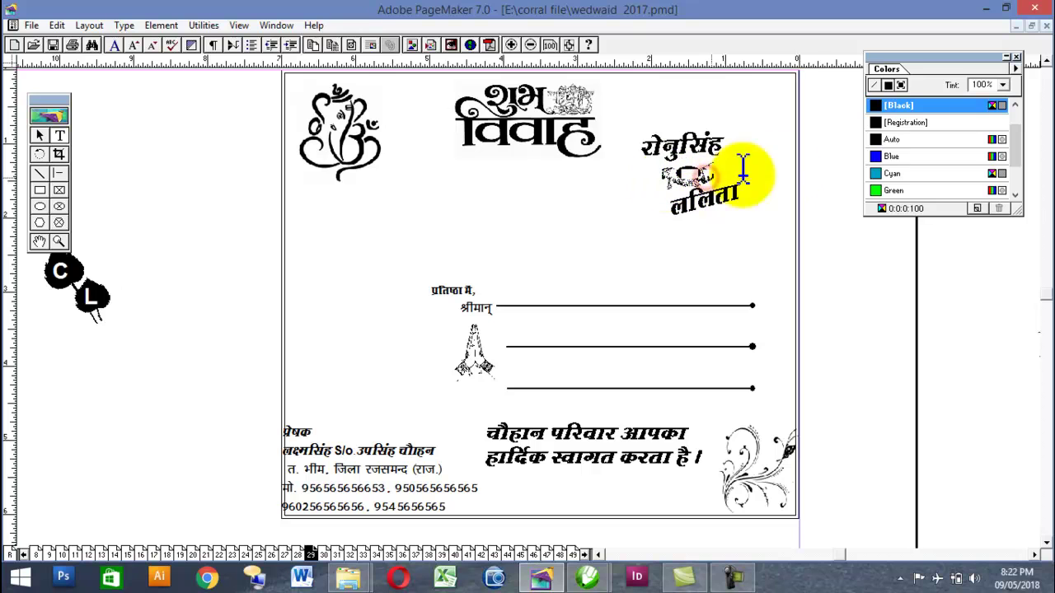
pyautogui.moveTo(1015, 153); pyautogui.dragTo(1021, 112)
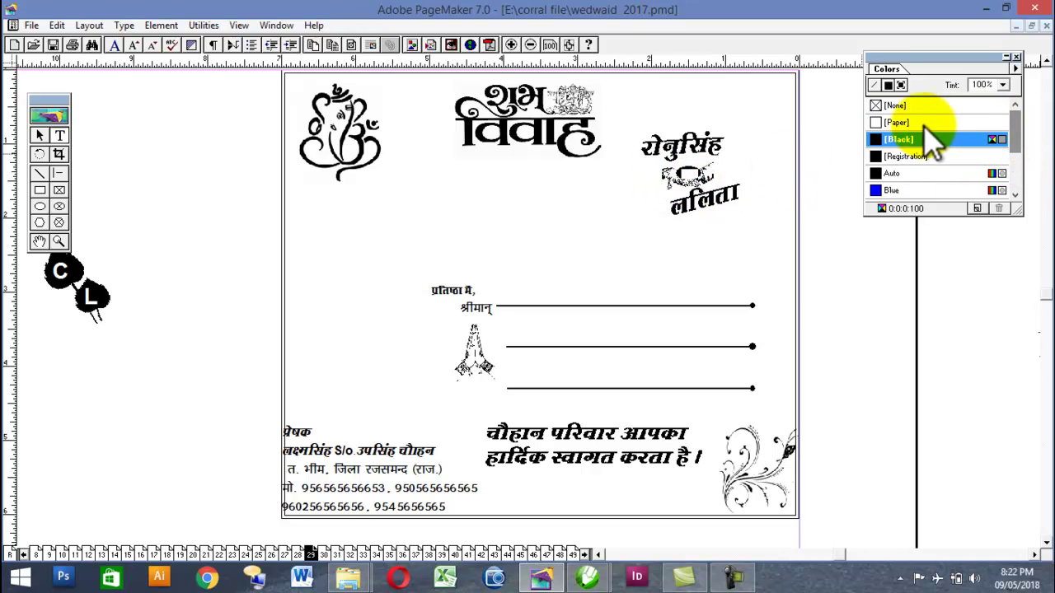
pyautogui.click(923, 122)
pyautogui.click(38, 135)
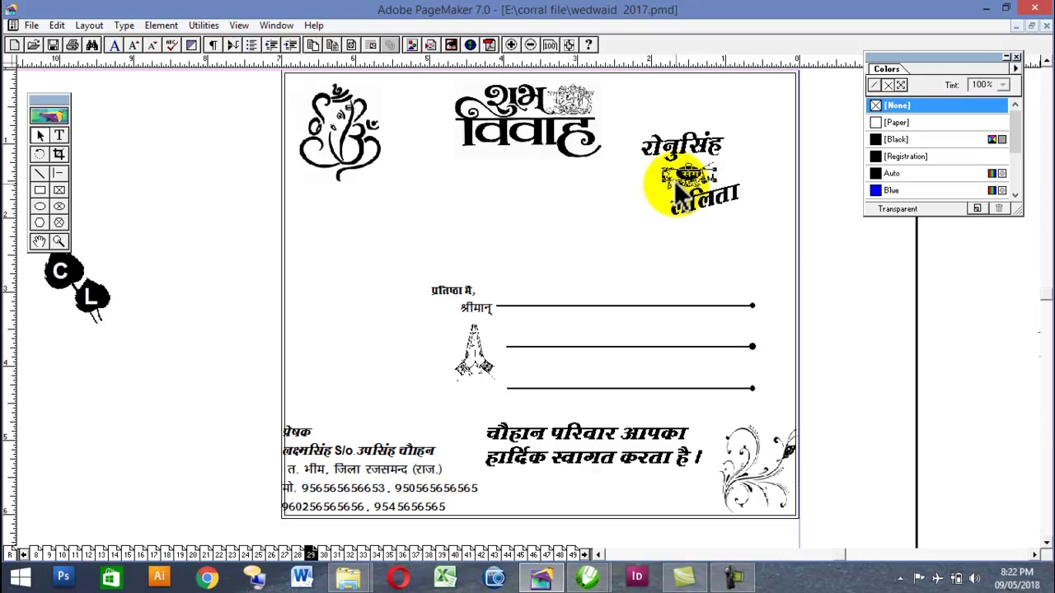
# - Adjust the positions of the groom's and bride's names around the संग ornament
pyautogui.moveTo(676, 193); pyautogui.dragTo(670, 153)
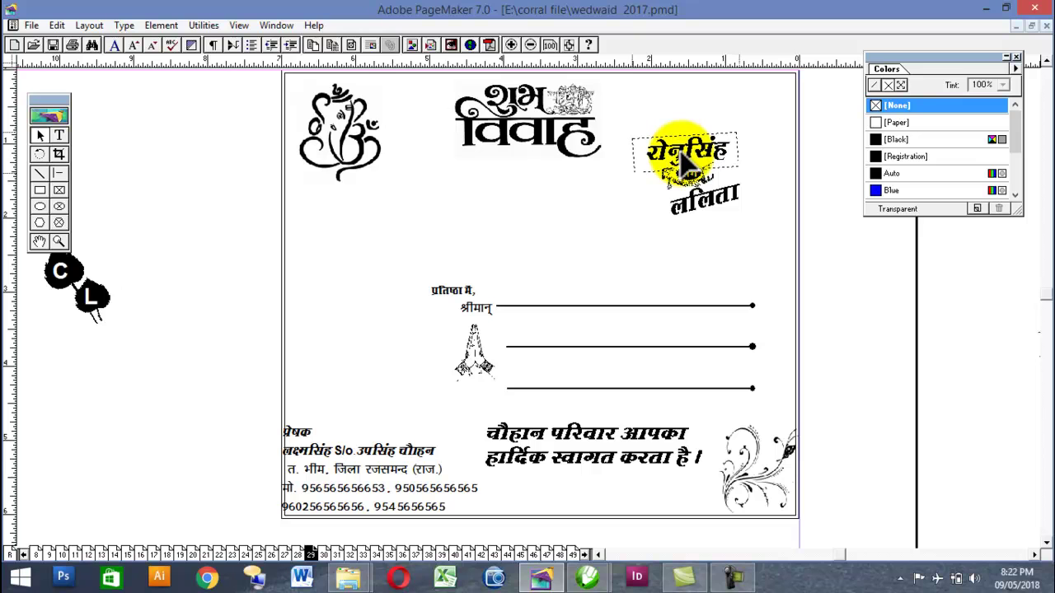
pyautogui.click(713, 199)
pyautogui.moveTo(710, 202); pyautogui.dragTo(706, 205)
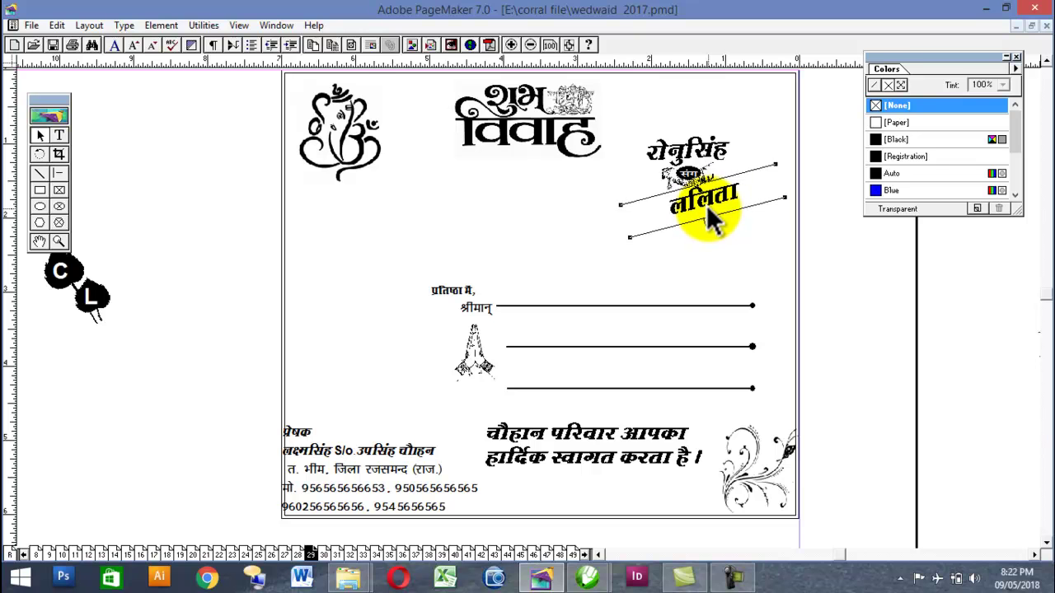
# - Delete the letter C from the upper leaf of the black monogram ornament beside the frame
pyautogui.moveTo(155, 217); pyautogui.dragTo(38, 348)
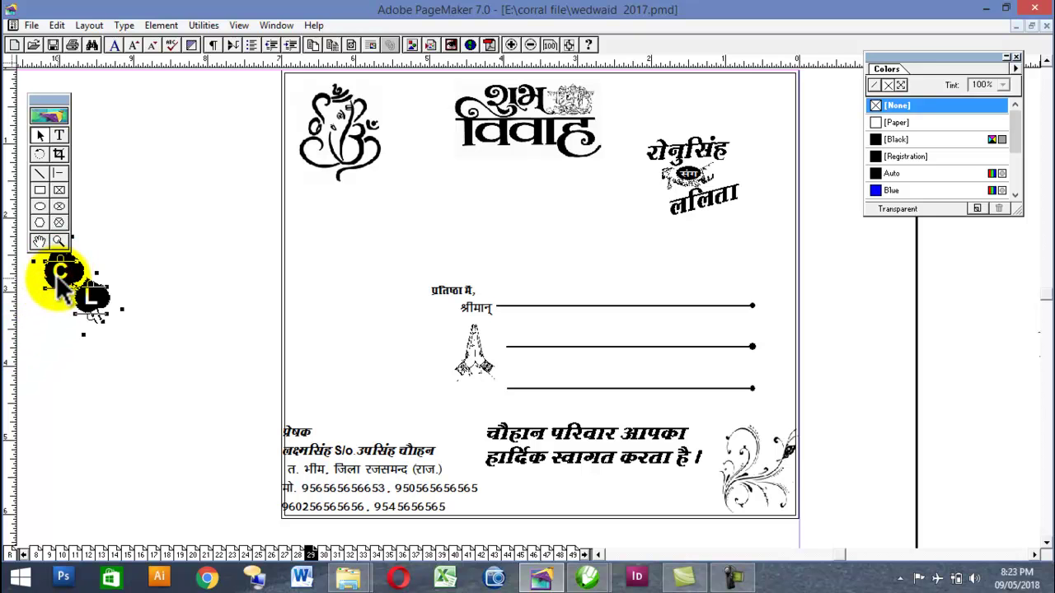
pyautogui.click(221, 288)
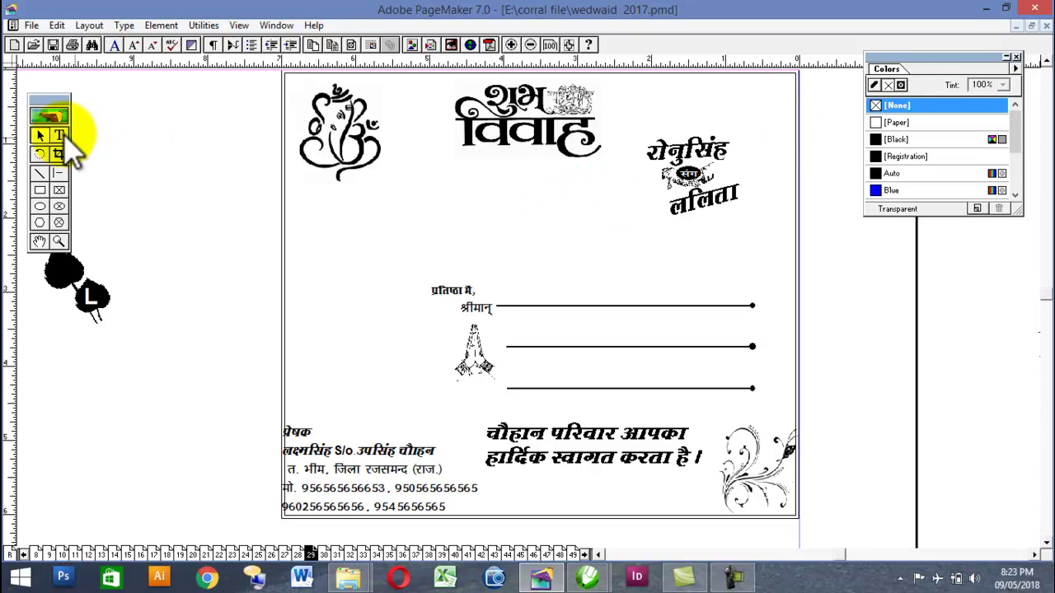
pyautogui.click(64, 136)
pyautogui.click(91, 295)
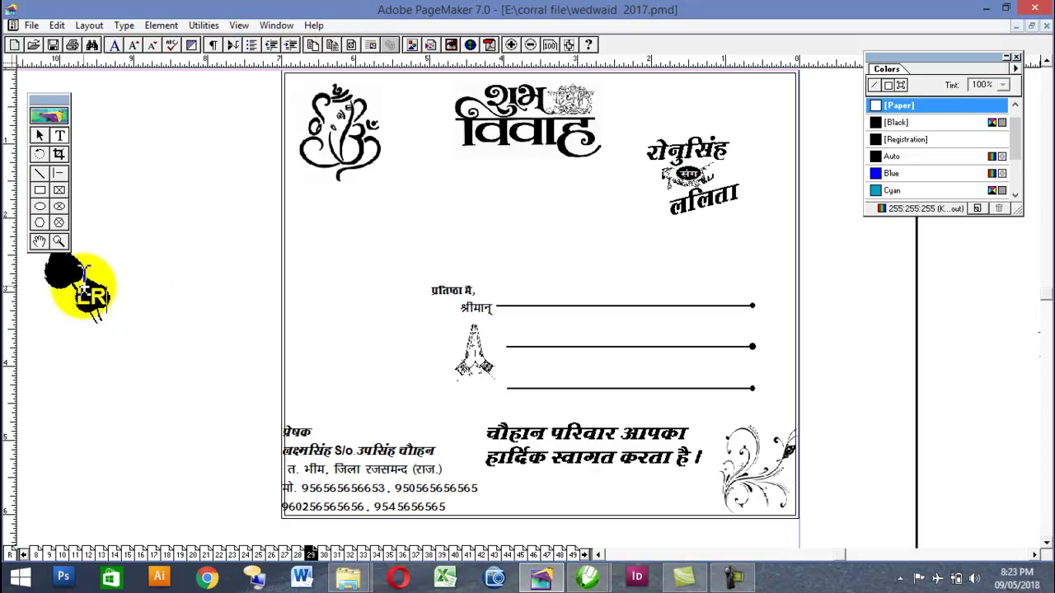
pyautogui.click(40, 135)
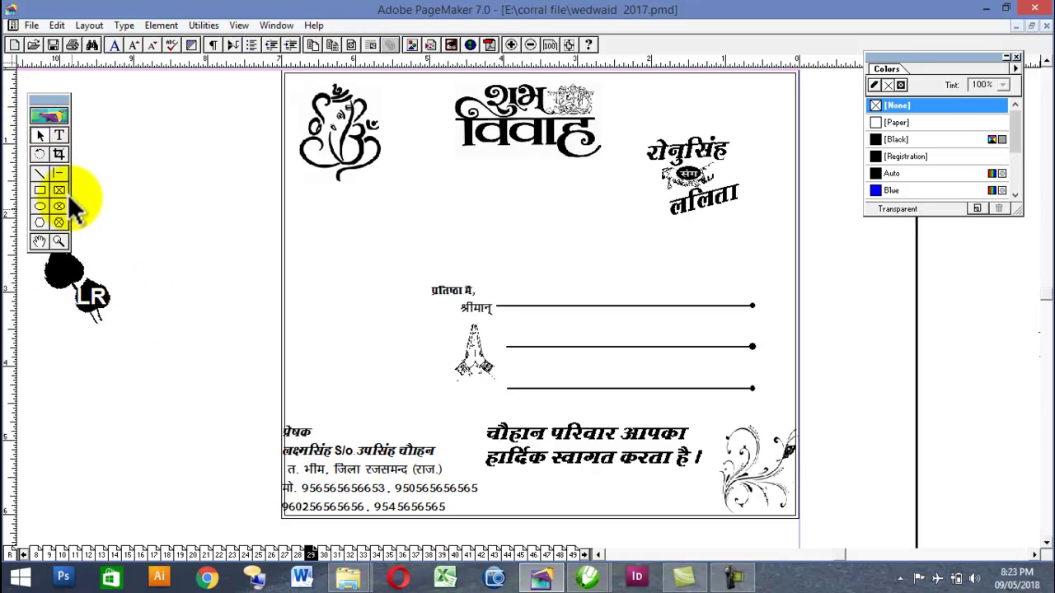
pyautogui.click(62, 136)
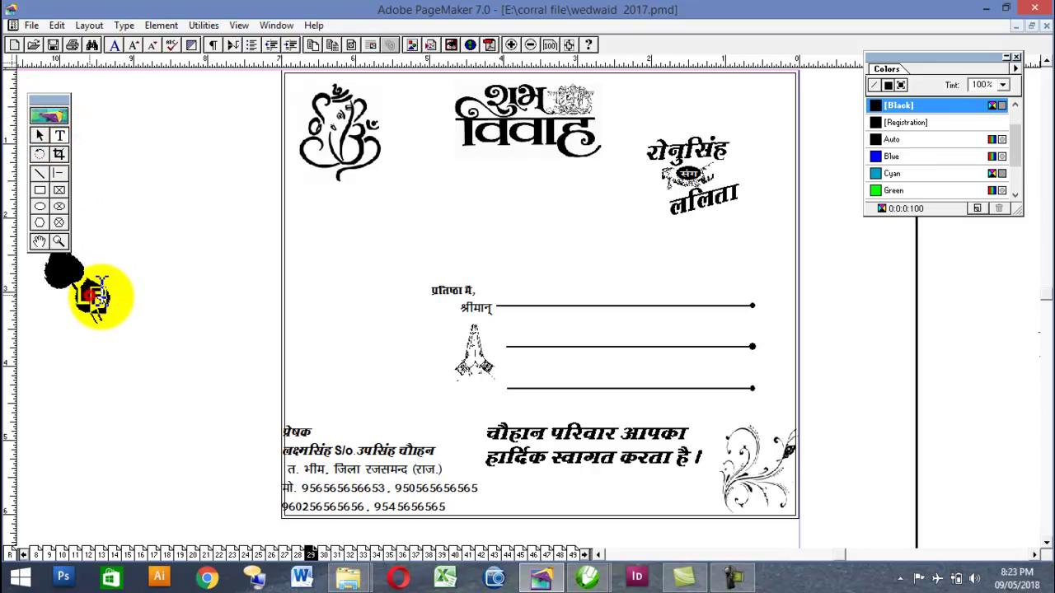
pyautogui.click(119, 294)
# - Create a separate Paper-colored letter R in a narrow text block and place it on the monogram's upper black leaf
pyautogui.click(107, 217)
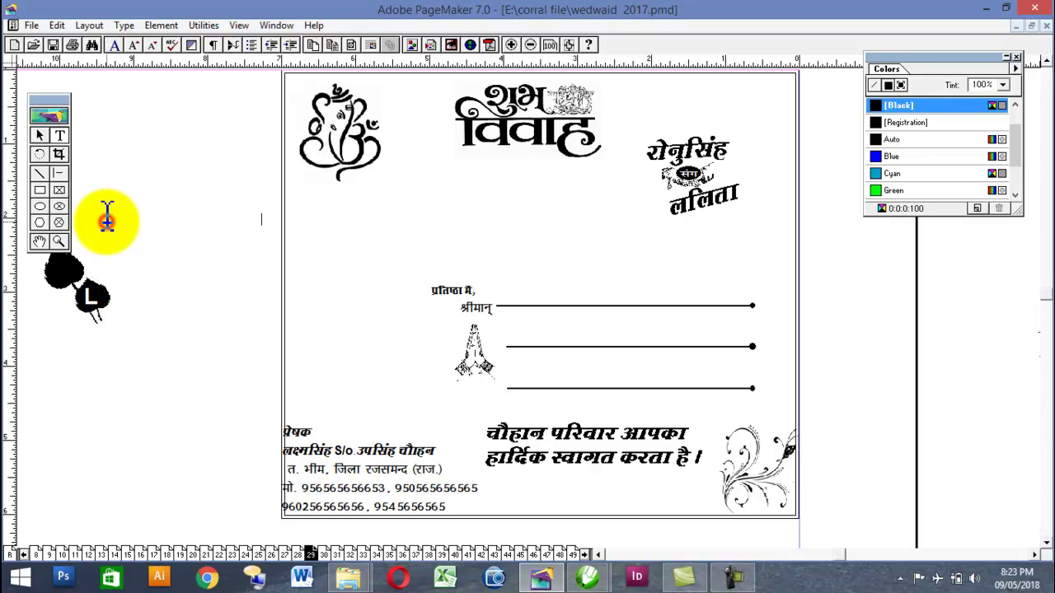
pyautogui.click(107, 217)
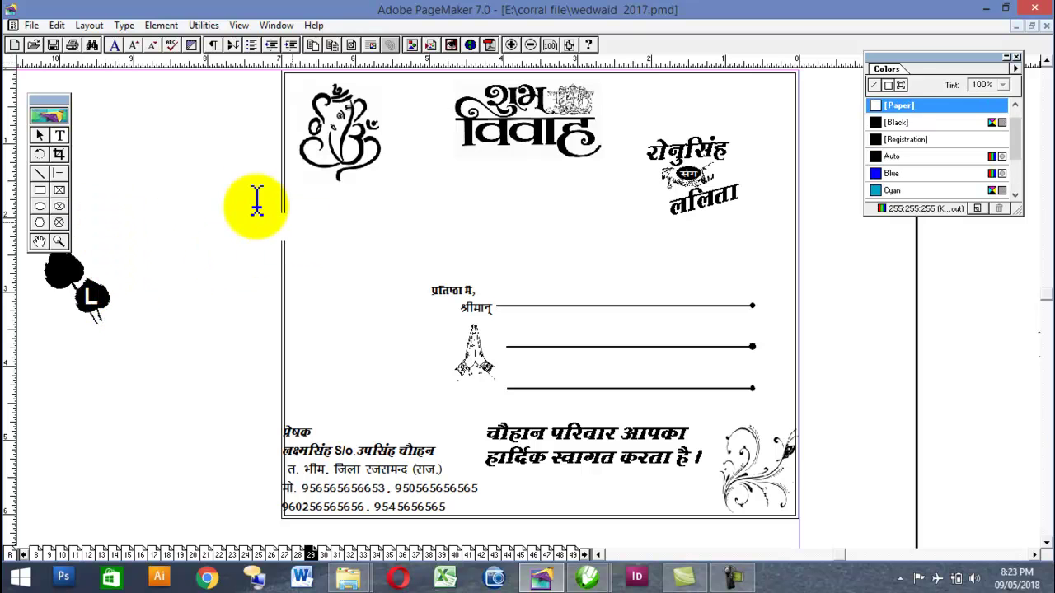
pyautogui.click(38, 136)
pyautogui.click(284, 221)
pyautogui.moveTo(285, 220); pyautogui.dragTo(70, 265)
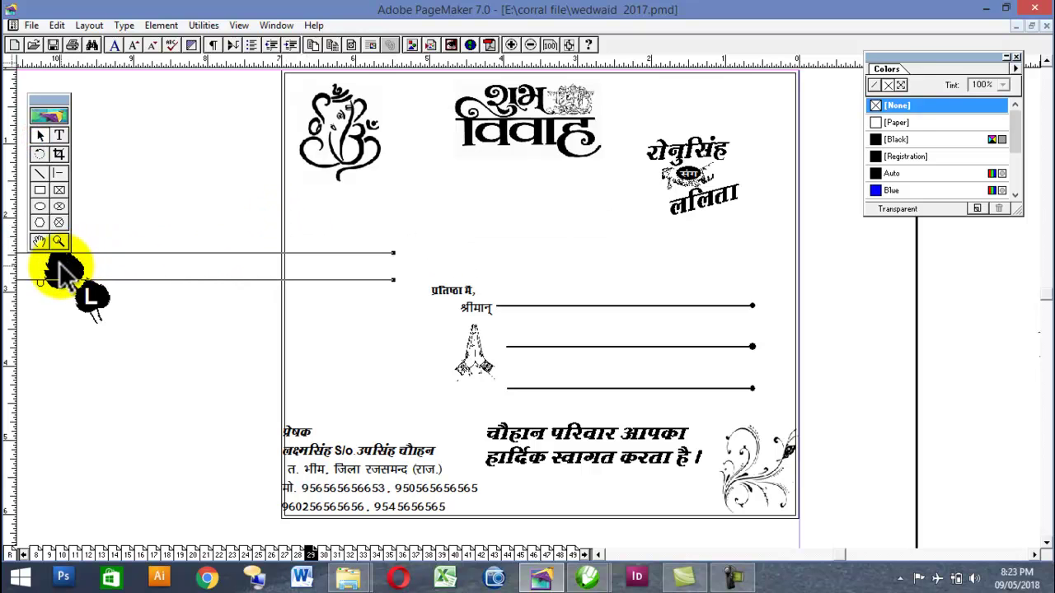
pyautogui.moveTo(422, 262); pyautogui.dragTo(149, 260)
pyautogui.moveTo(71, 264); pyautogui.dragTo(354, 277)
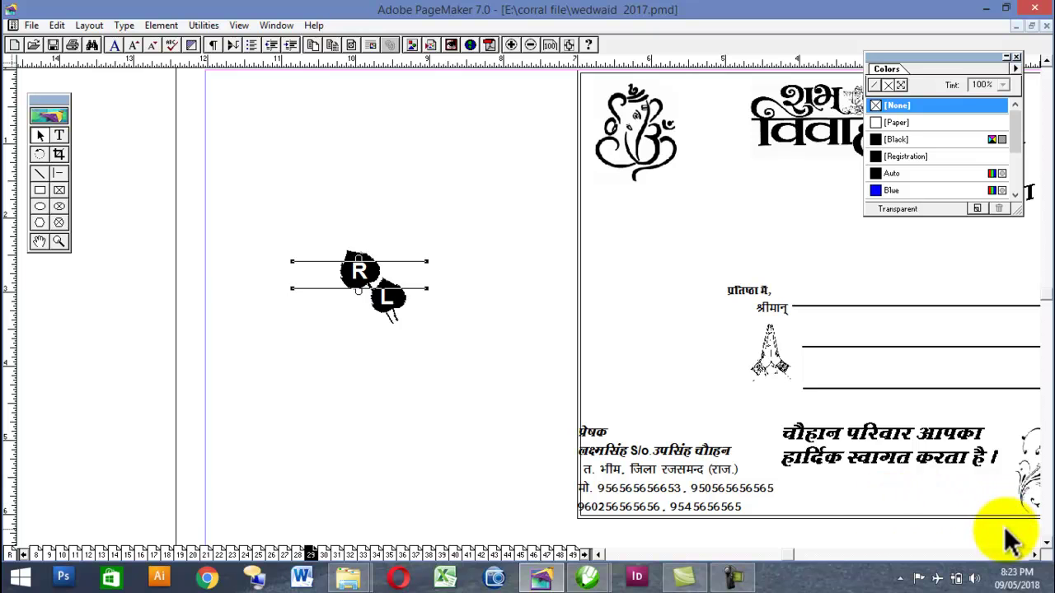
# - Move the complete R and L leaf monogram into the frame, just left of the couple's names
pyautogui.click(1040, 554)
pyautogui.moveTo(195, 201); pyautogui.dragTo(45, 358)
pyautogui.moveTo(787, 386); pyautogui.dragTo(787, 386)
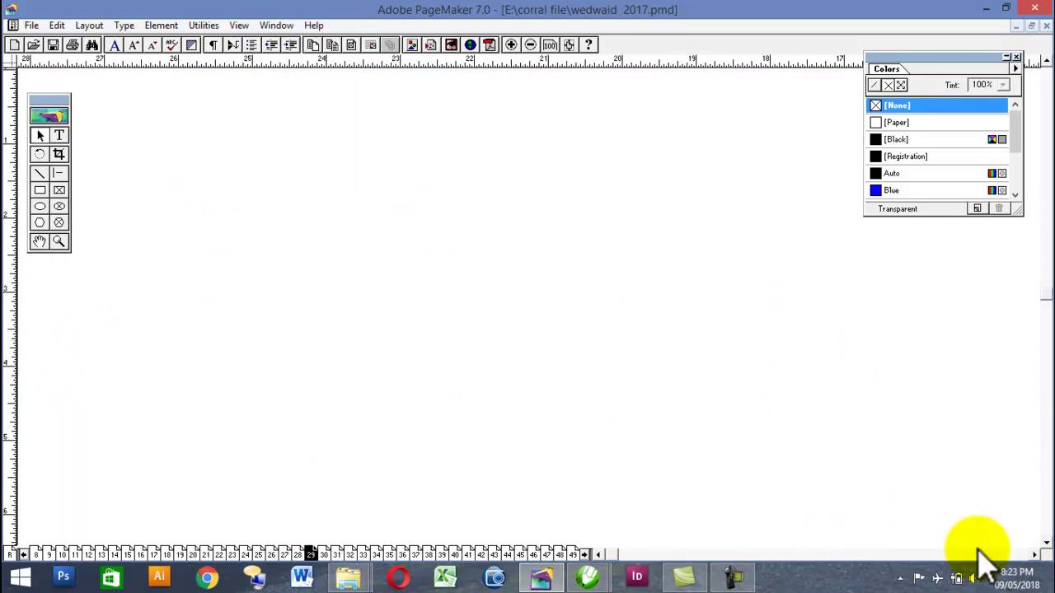
pyautogui.click(1040, 554)
pyautogui.click(1040, 554)
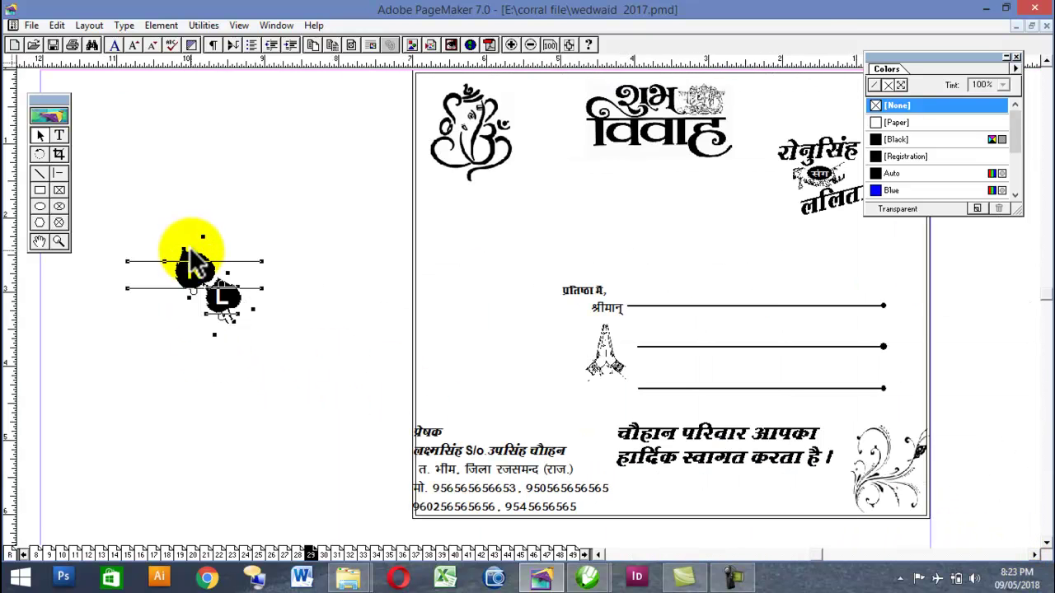
pyautogui.moveTo(184, 281); pyautogui.dragTo(725, 206)
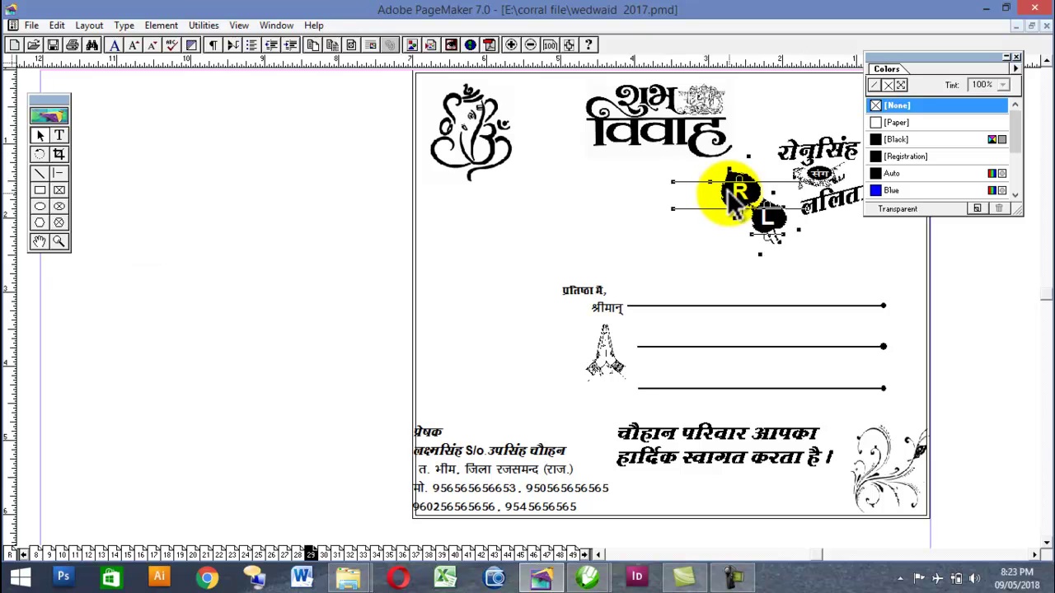
pyautogui.click(1040, 554)
pyautogui.click(1040, 554)
pyautogui.moveTo(462, 186); pyautogui.dragTo(453, 186)
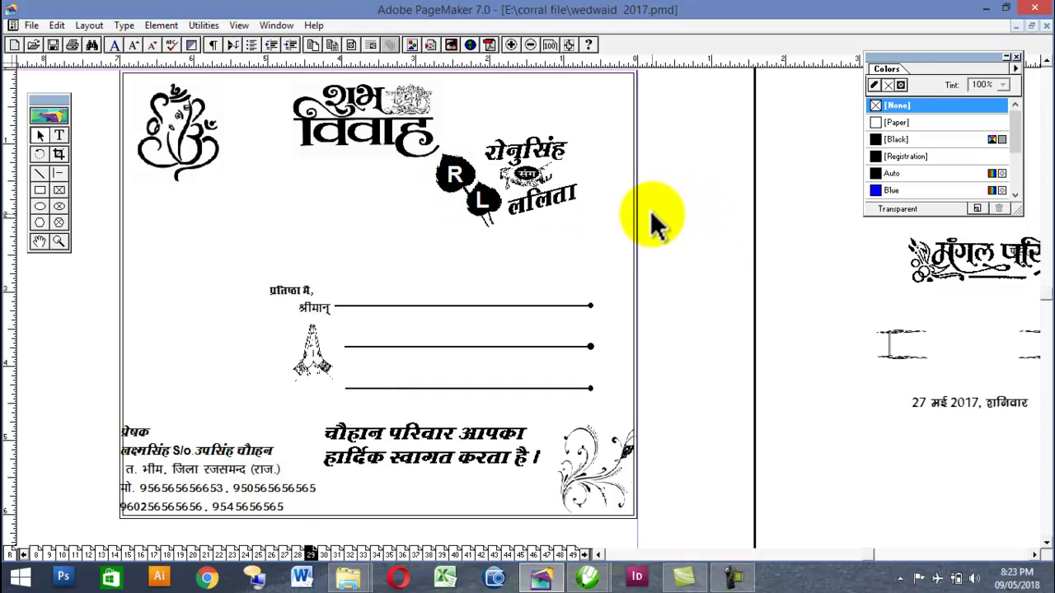
# - Shift the bride's name slightly down and right, and raise the groom's name slightly above the संग ornament
pyautogui.click(540, 207)
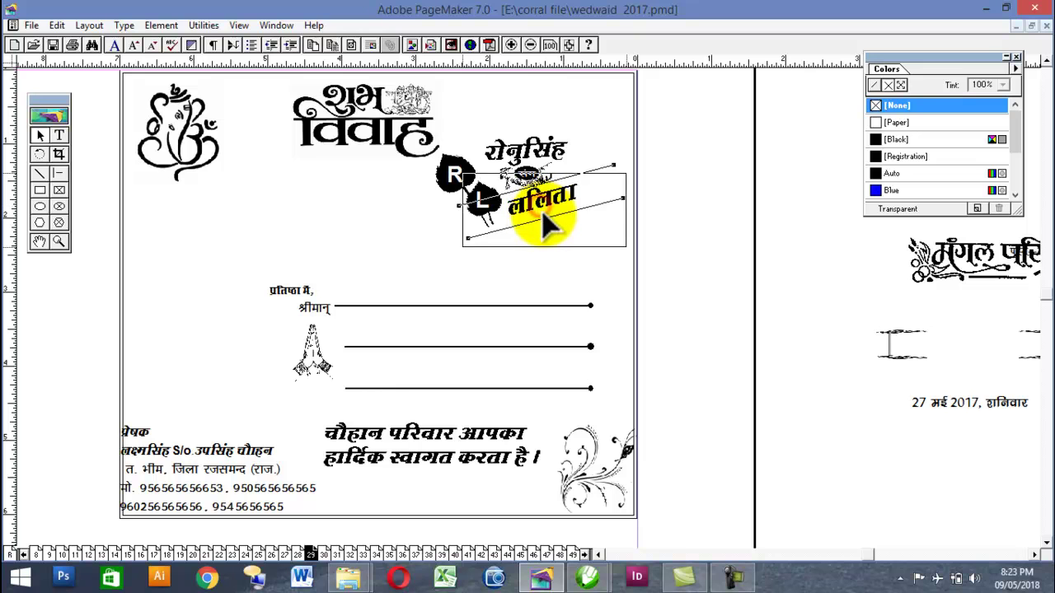
pyautogui.moveTo(543, 226); pyautogui.dragTo(545, 229)
pyautogui.click(529, 153)
pyautogui.moveTo(523, 139); pyautogui.dragTo(522, 159)
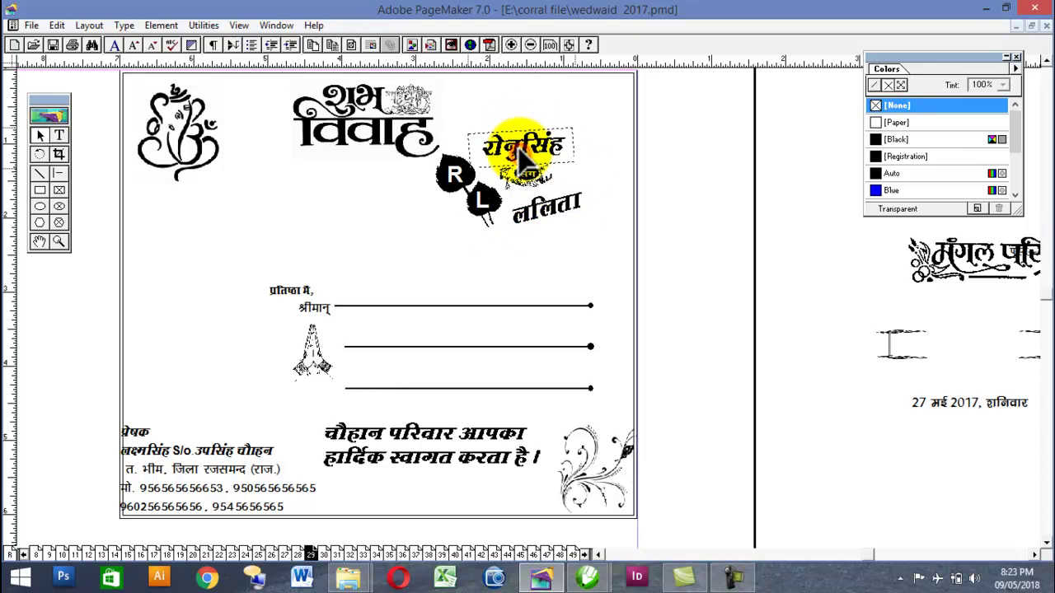
# - Delete the मंगल title artwork lying outside the page's right edge
pyautogui.click(999, 290)
pyautogui.press('Delete')
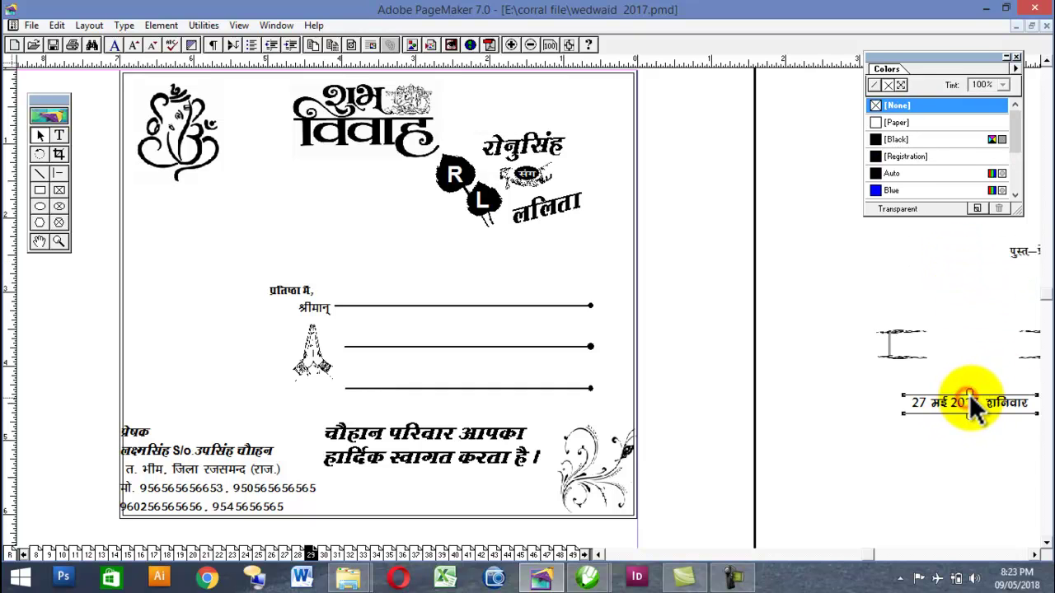
# - Place the empty scroll banner below the शुभ विवाह artwork and shift that artwork left above the banner
pyautogui.click(885, 356)
pyautogui.moveTo(451, 245); pyautogui.dragTo(280, 203)
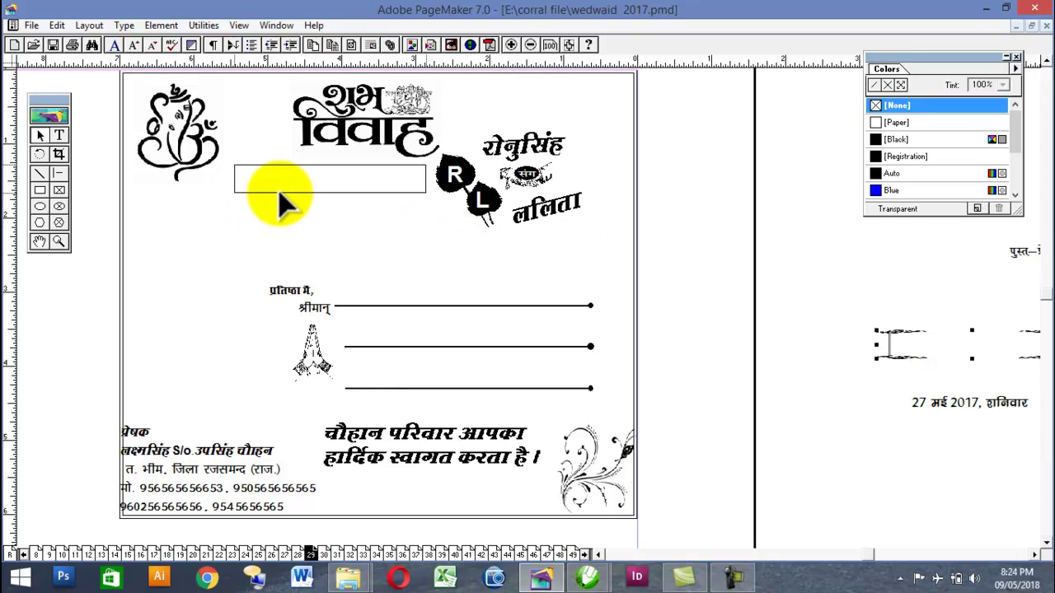
pyautogui.click(302, 119)
pyautogui.moveTo(296, 119); pyautogui.dragTo(262, 119)
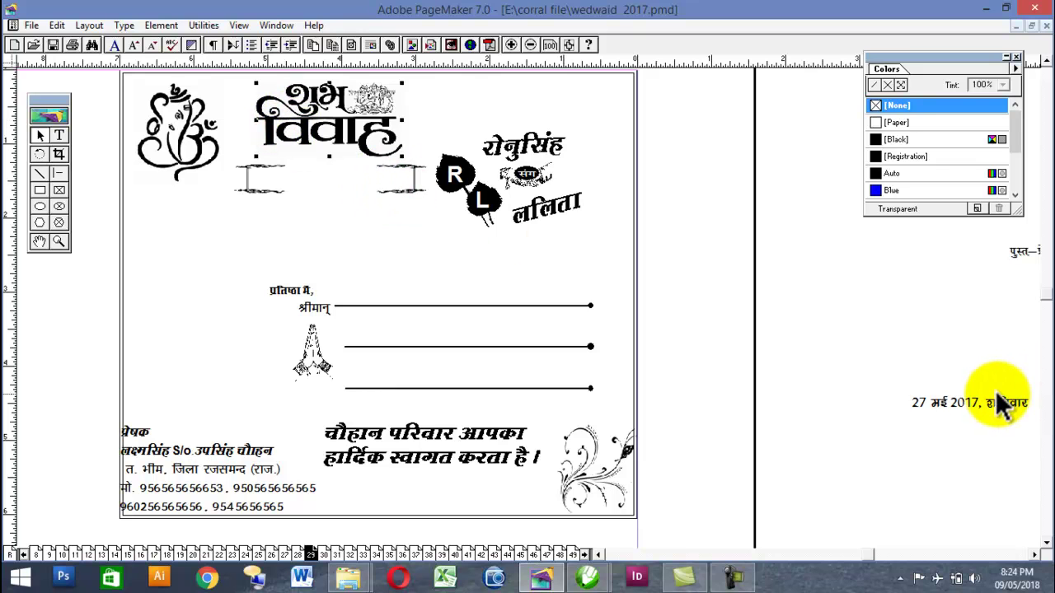
# - Place the date text 27 मई 2017, शनिवार over the scroll banner and bring it to the front
pyautogui.moveTo(989, 412); pyautogui.dragTo(350, 187)
pyautogui.click(161, 25)
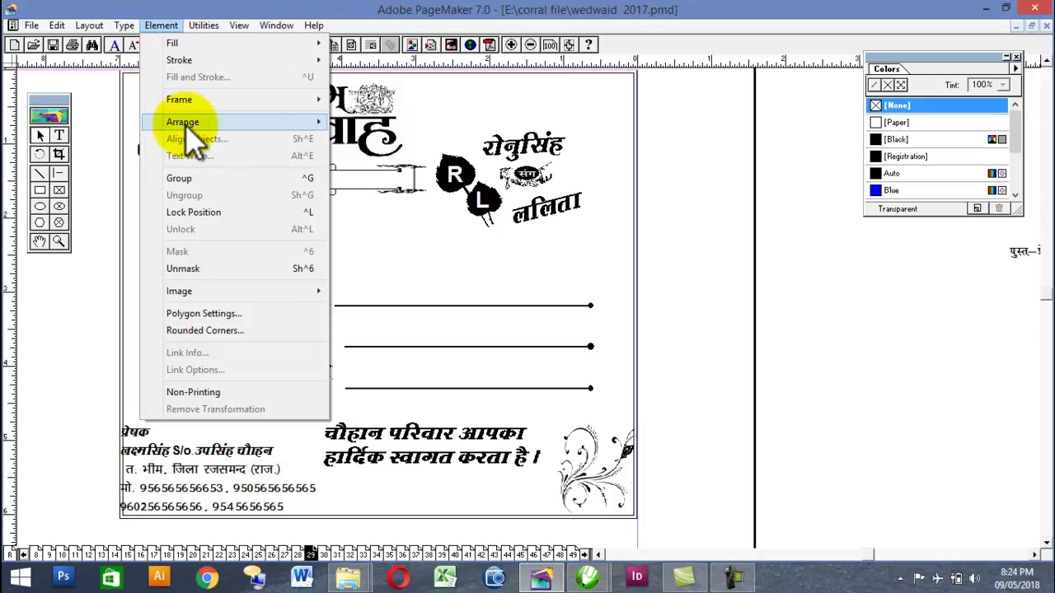
pyautogui.click(182, 122)
pyautogui.click(413, 120)
# - Nudge the date text upward to center it vertically inside the scroll banner
pyautogui.click(349, 179)
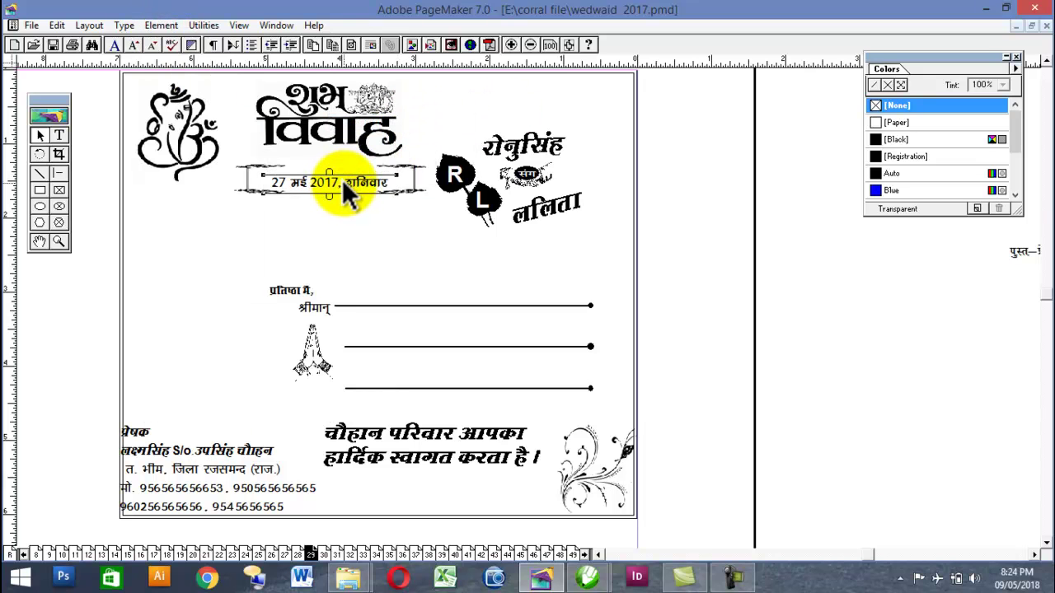
pyautogui.press('Up')
pyautogui.press('Up')
pyautogui.press('Up')
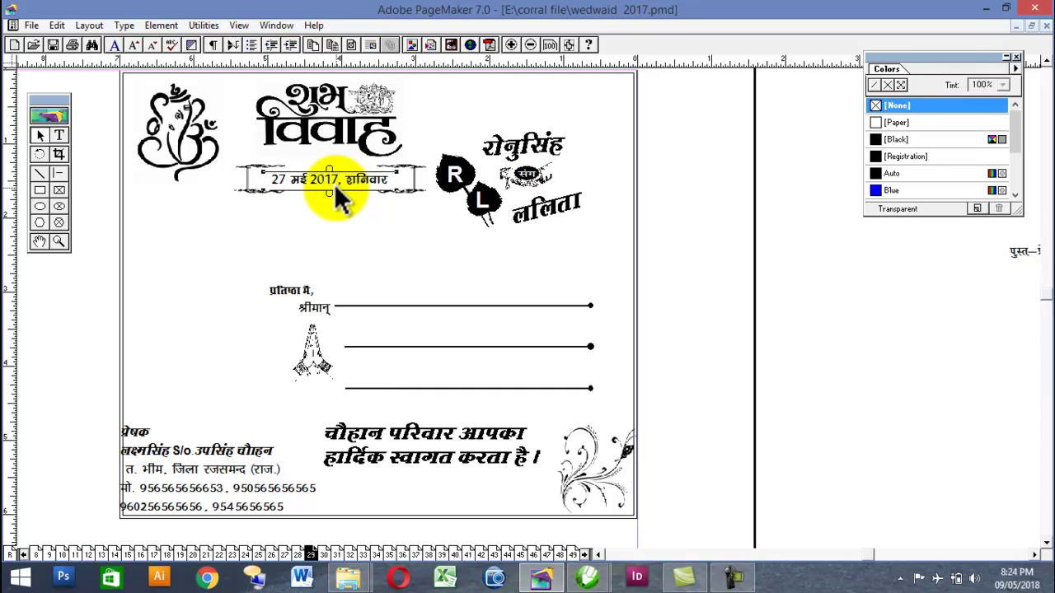
pyautogui.press('Up')
pyautogui.press('Up')
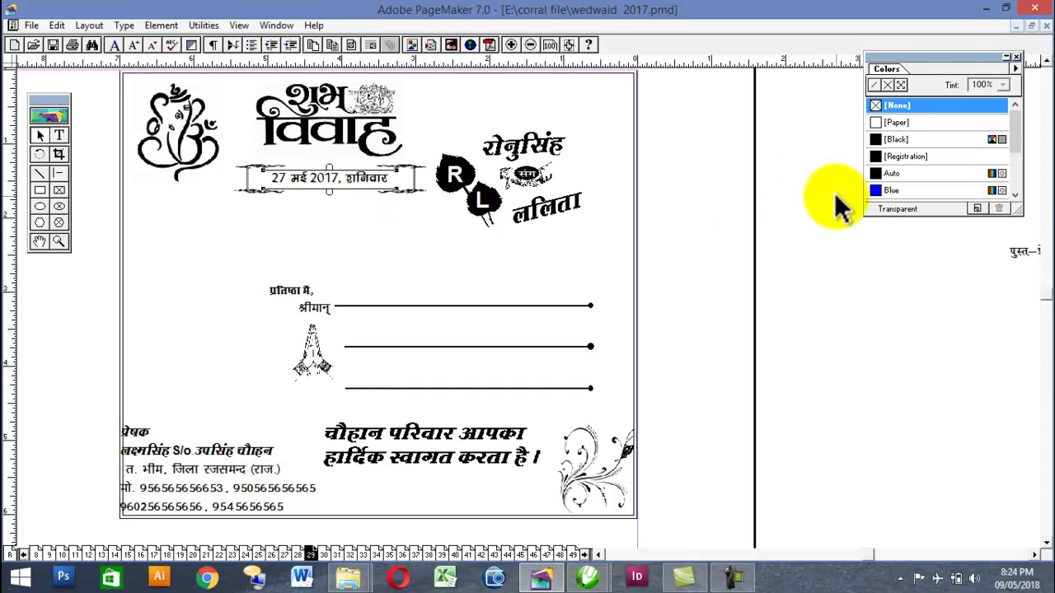
# - Place the पुस्त–प्रेष्य text in the frame's upper-right corner
pyautogui.click(733, 220)
pyautogui.moveTo(1026, 252); pyautogui.dragTo(608, 88)
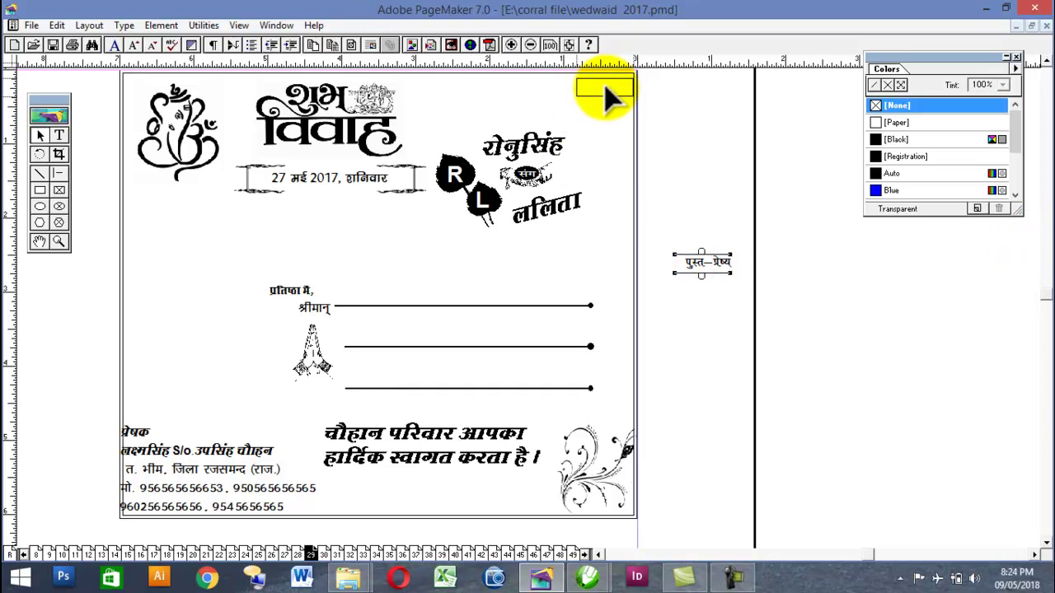
pyautogui.click(702, 133)
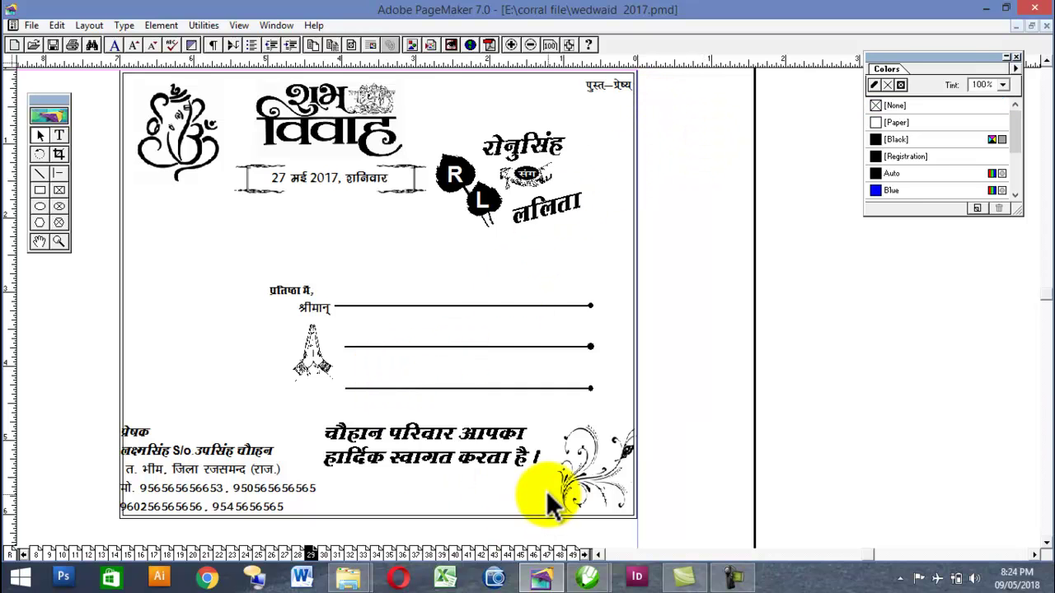
# - Shrink the floral ornament in the frame's lower-right corner slightly so it clears the border
pyautogui.click(586, 462)
pyautogui.moveTo(638, 424); pyautogui.dragTo(628, 426)
pyautogui.click(748, 421)
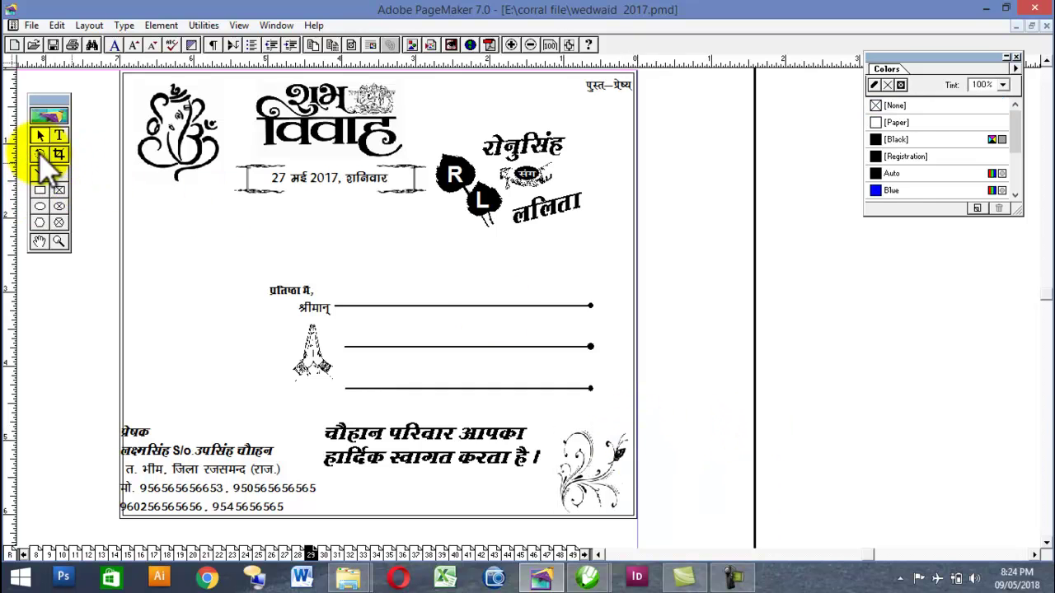
# - Draw a slanted straight line below the bride's name, rising toward the frame's right edge
pyautogui.click(38, 174)
pyautogui.moveTo(694, 231)
pyautogui.mouseDown()
pyautogui.moveTo(798, 188)
pyautogui.moveTo(770, 220)
pyautogui.moveTo(694, 231)
pyautogui.mouseUp()
pyautogui.moveTo(488, 249); pyautogui.dragTo(601, 211)
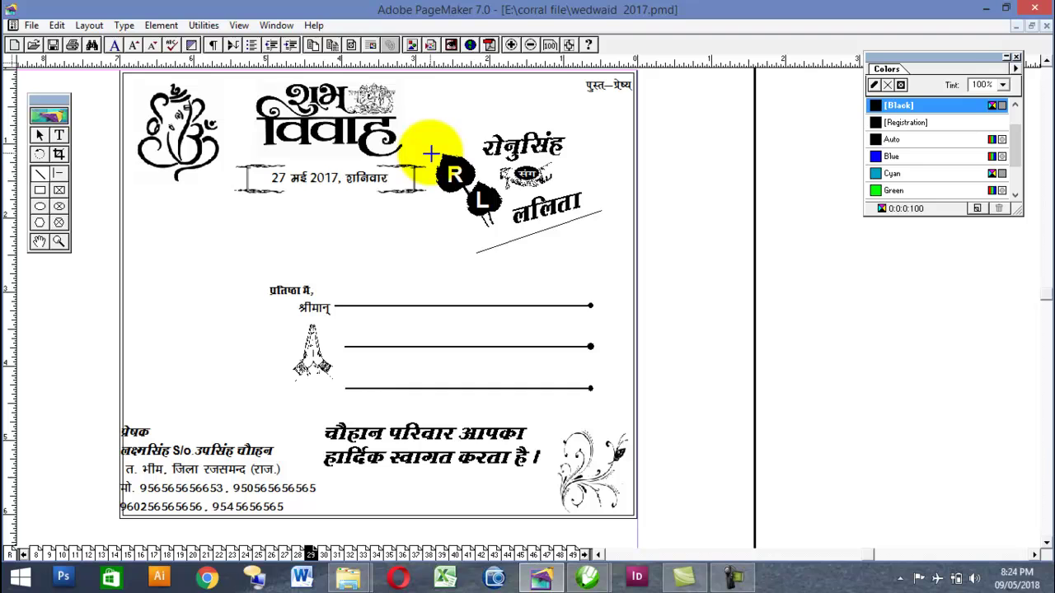
pyautogui.moveTo(430, 157)
pyautogui.mouseDown()
pyautogui.moveTo(479, 142)
pyautogui.moveTo(516, 103)
pyautogui.moveTo(532, 108)
pyautogui.moveTo(489, 128)
pyautogui.mouseUp()
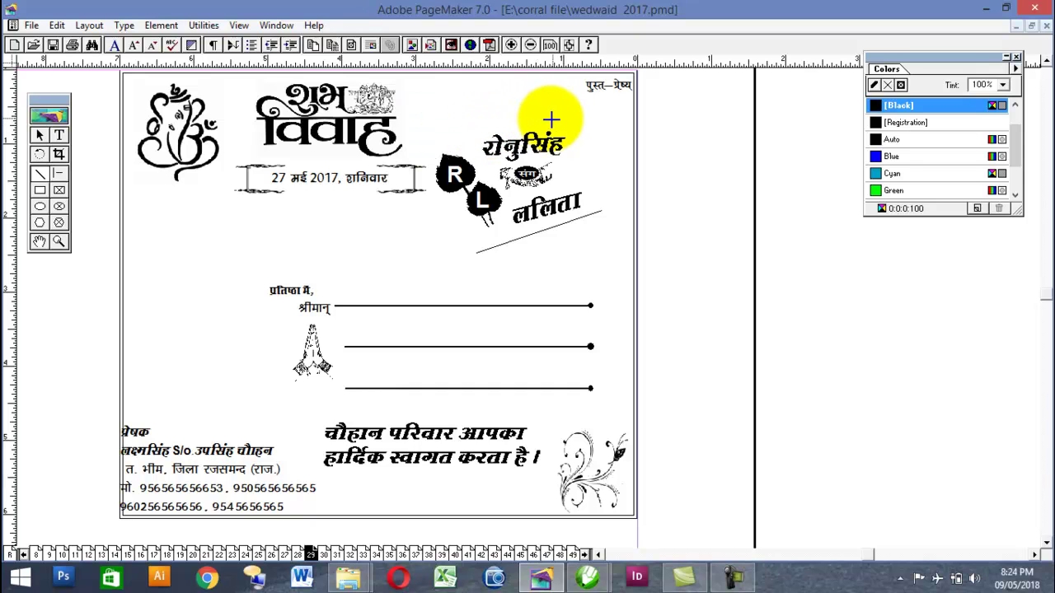
pyautogui.moveTo(541, 120); pyautogui.dragTo(132, 134)
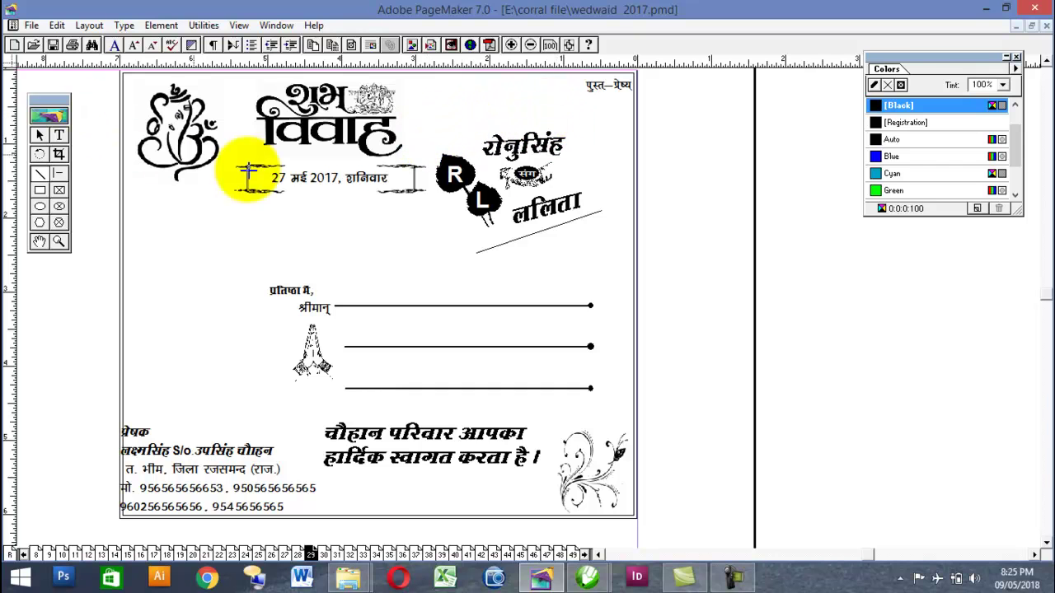
# - Try the second 5pt double-line stroke on the slanted line, and switch it to the 6pt triple-line stroke
pyautogui.click(39, 135)
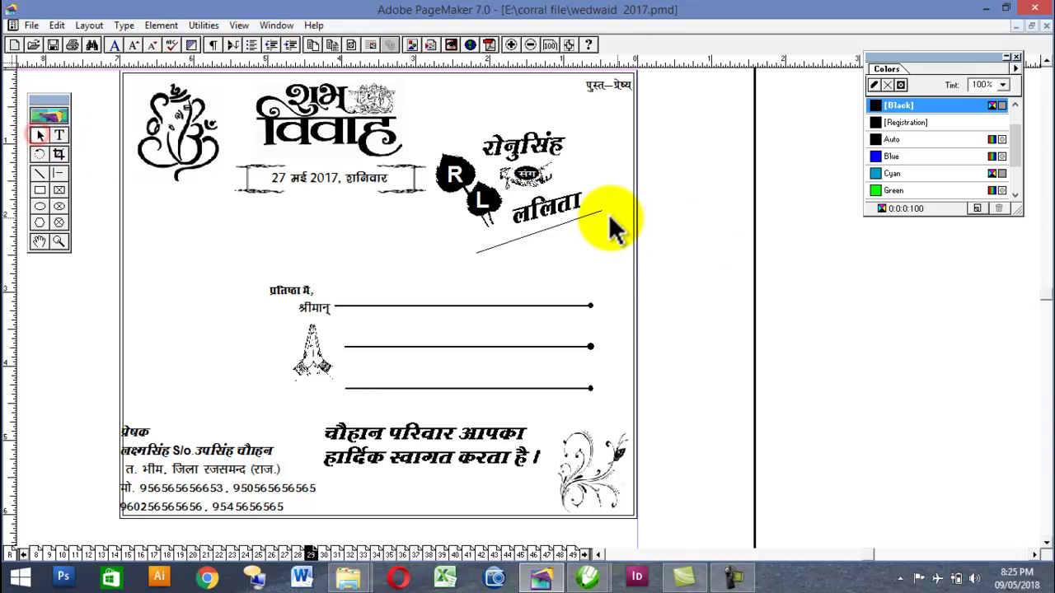
pyautogui.click(571, 218)
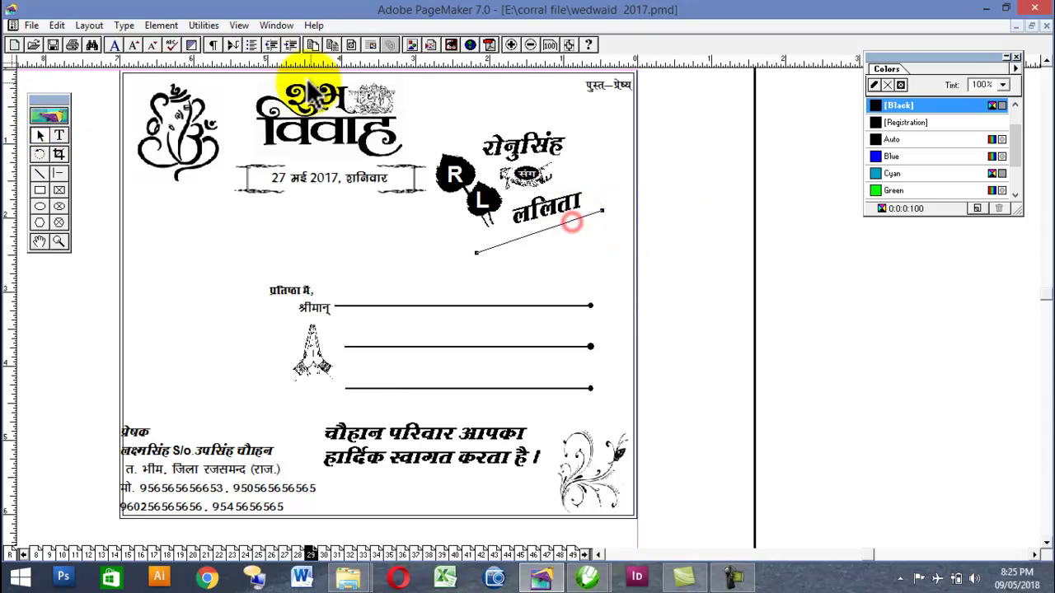
pyautogui.click(167, 28)
pyautogui.moveTo(188, 62)
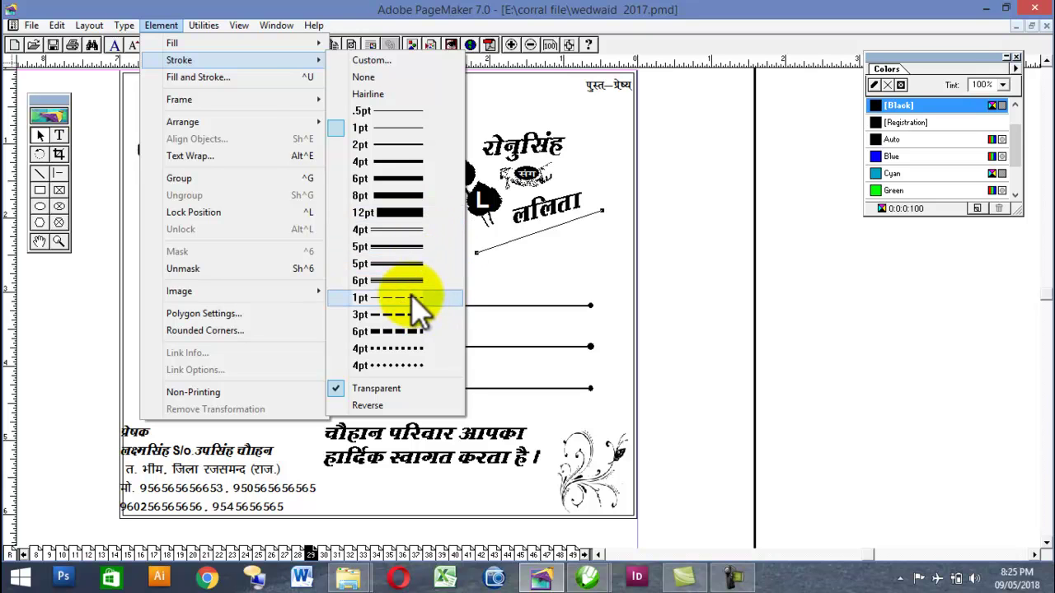
pyautogui.click(407, 266)
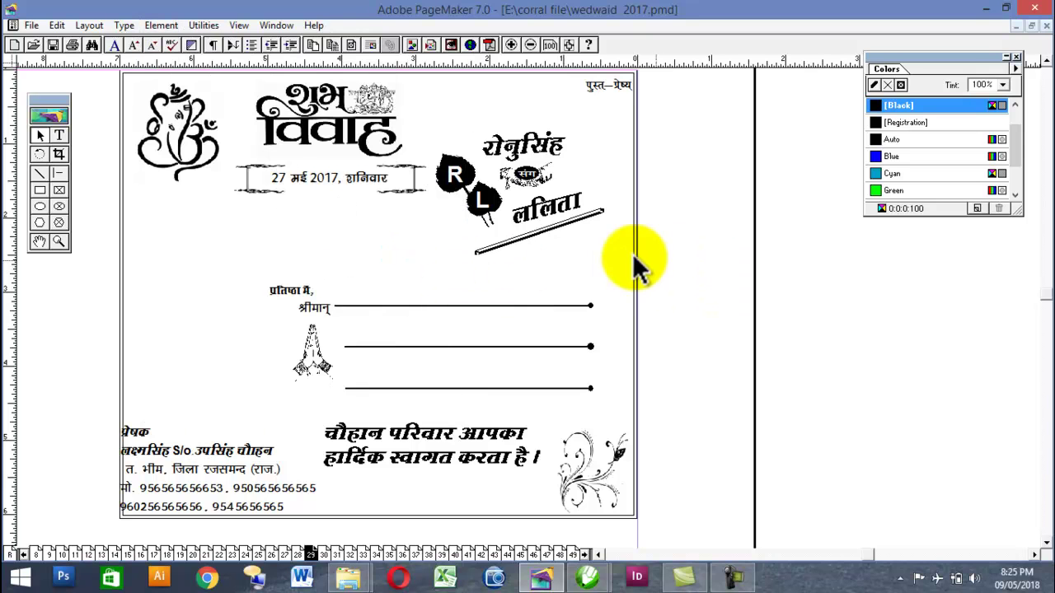
pyautogui.click(158, 26)
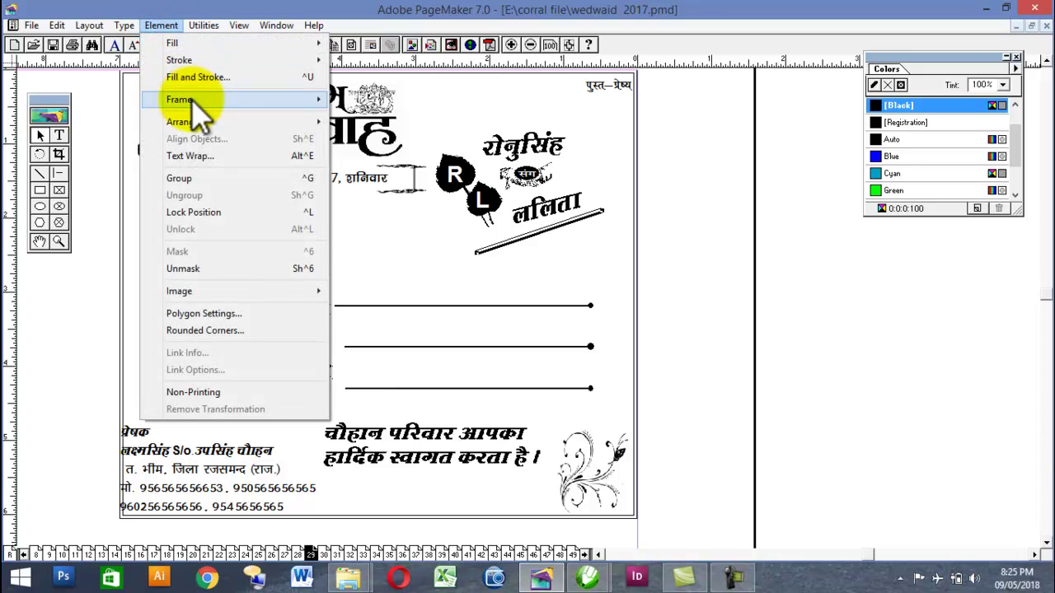
pyautogui.moveTo(198, 60)
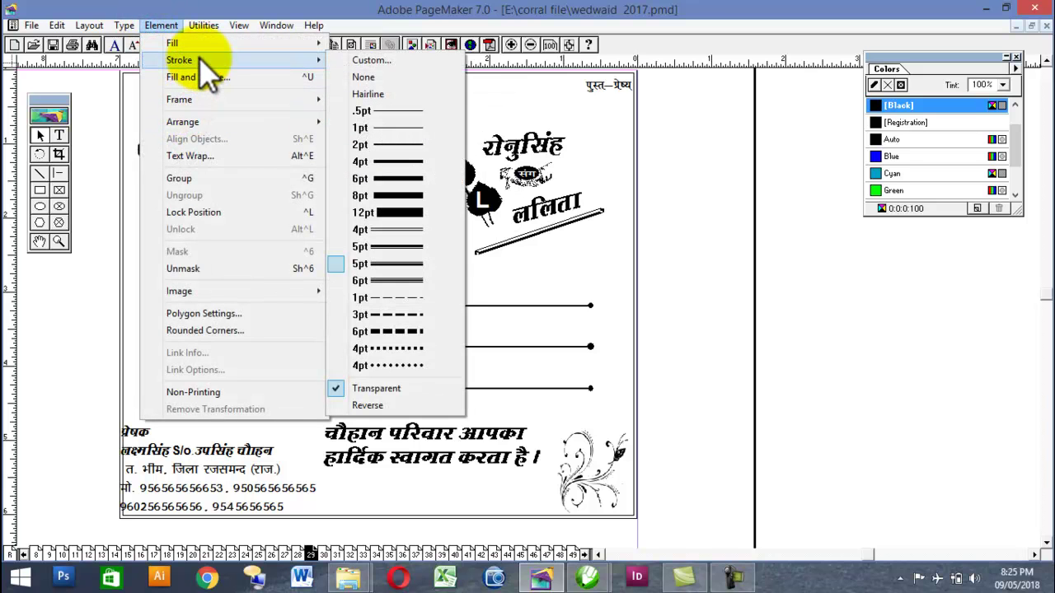
pyautogui.click(411, 281)
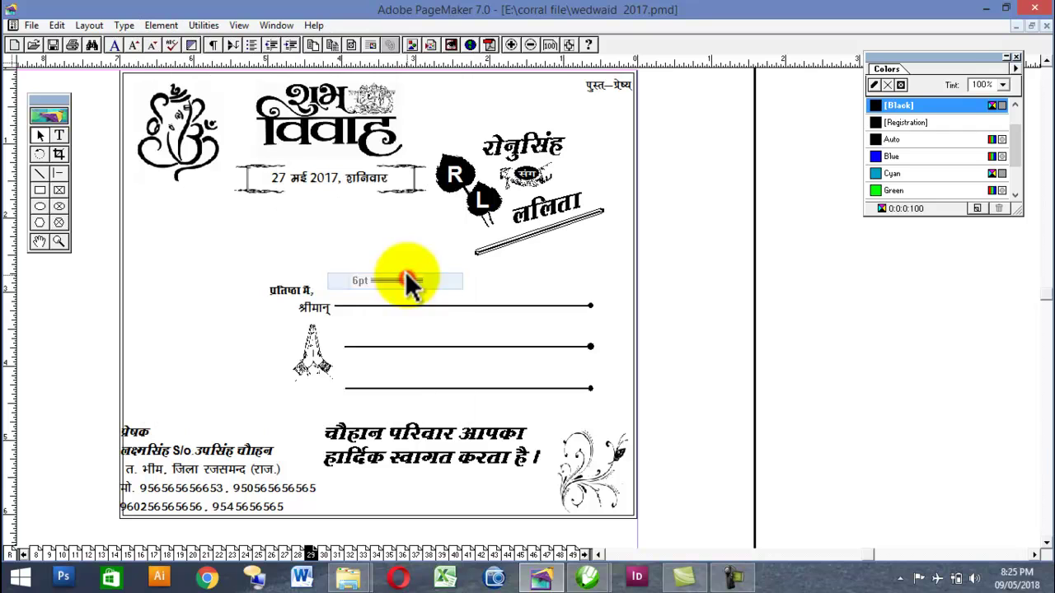